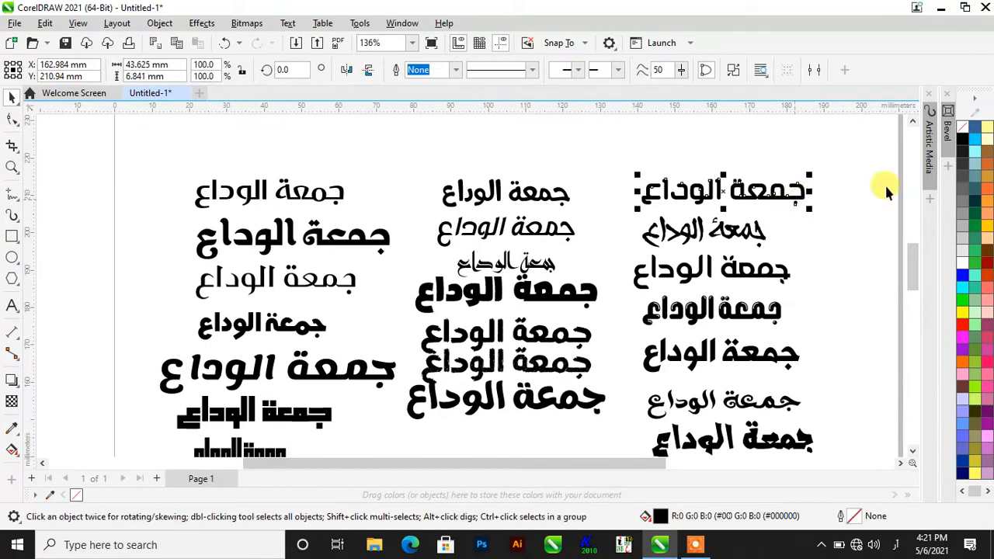
Step: Fill the first lettering of the right column with red and the second one with orange
left_click(963, 200)
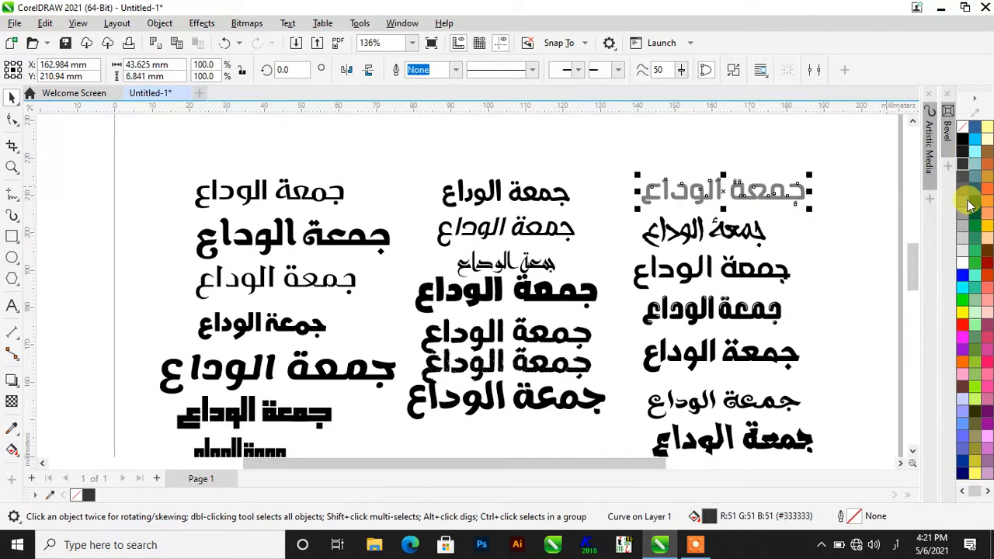
left_click(964, 325)
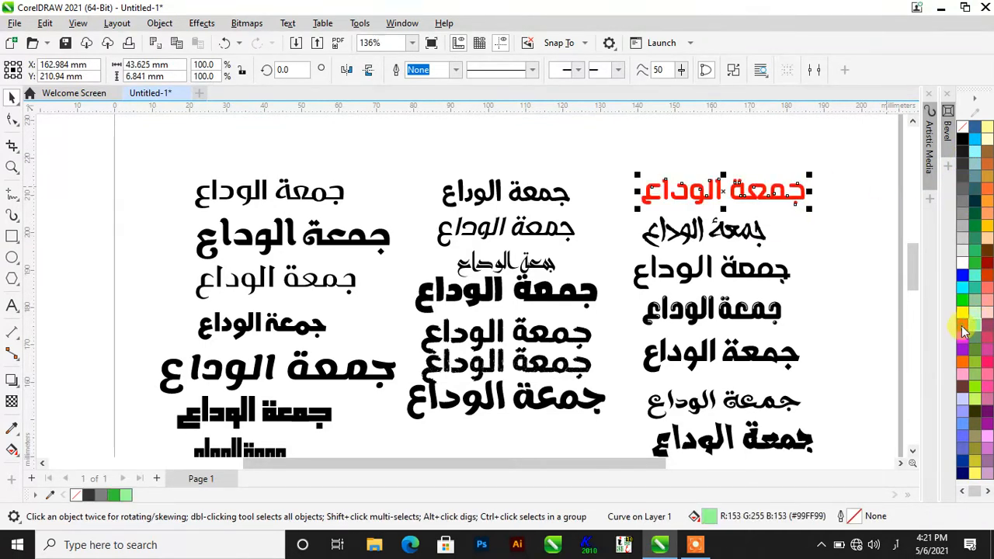
left_click(732, 225)
left_click(964, 362)
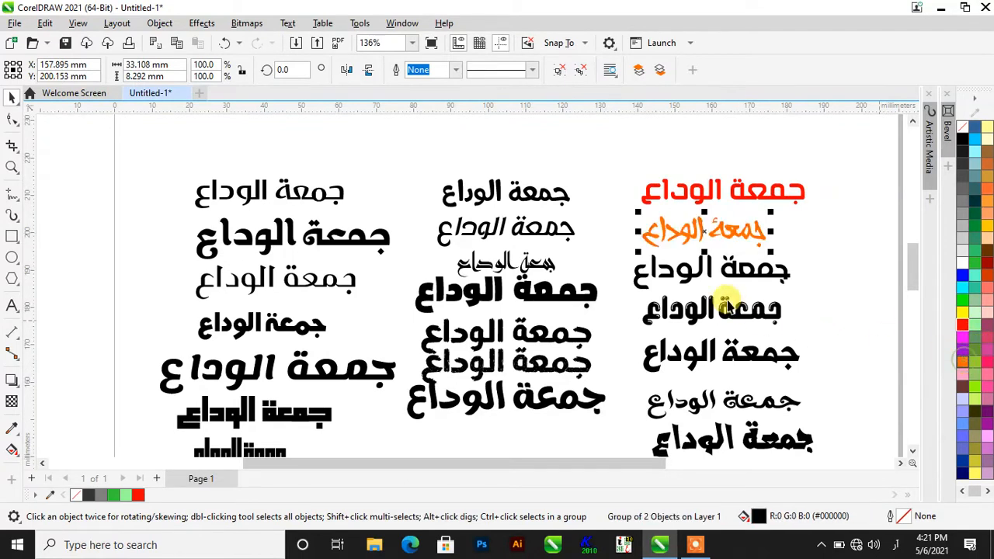
Step: Fill the third lettering of the right column with light pink and the fourth one with hot pink
left_click(716, 272)
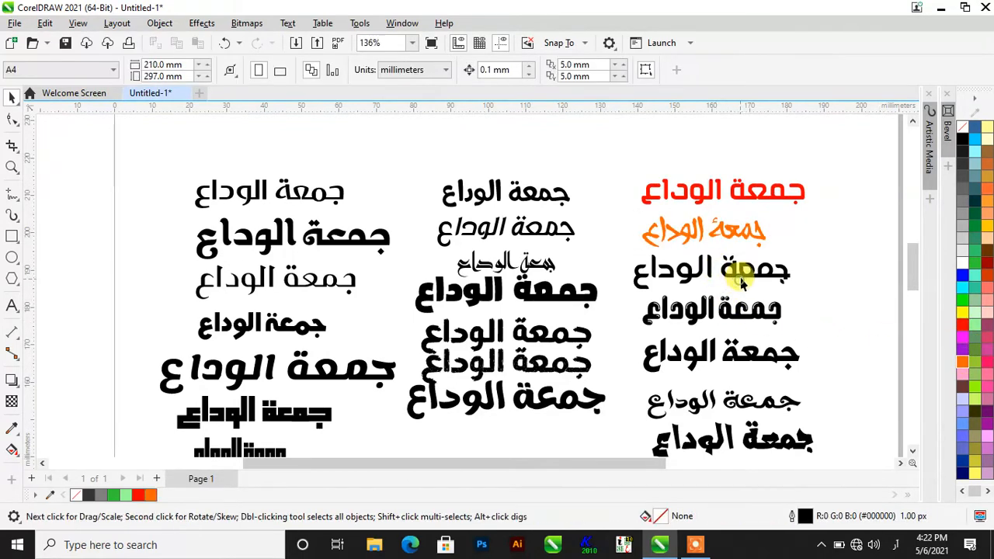
left_click(957, 386)
left_click(656, 310)
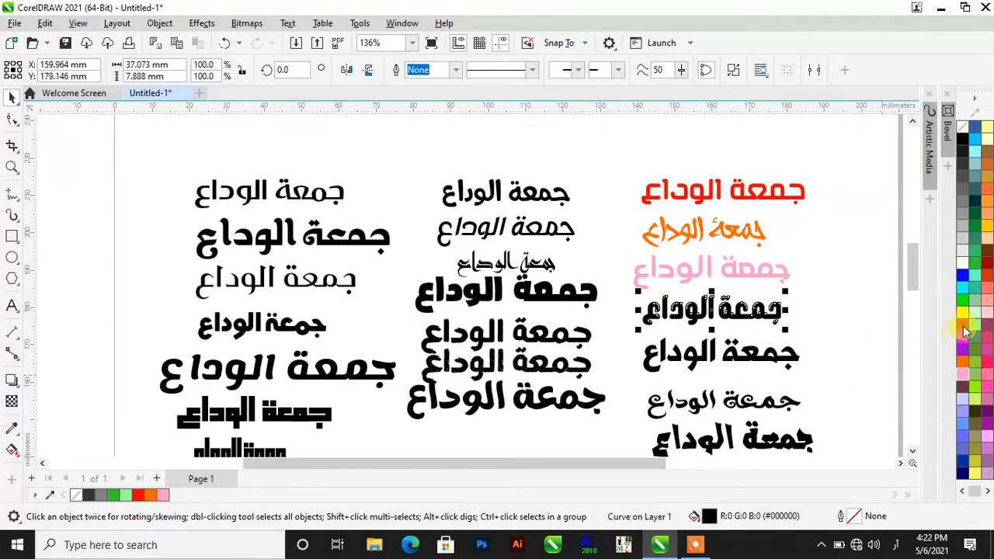
left_click(986, 365)
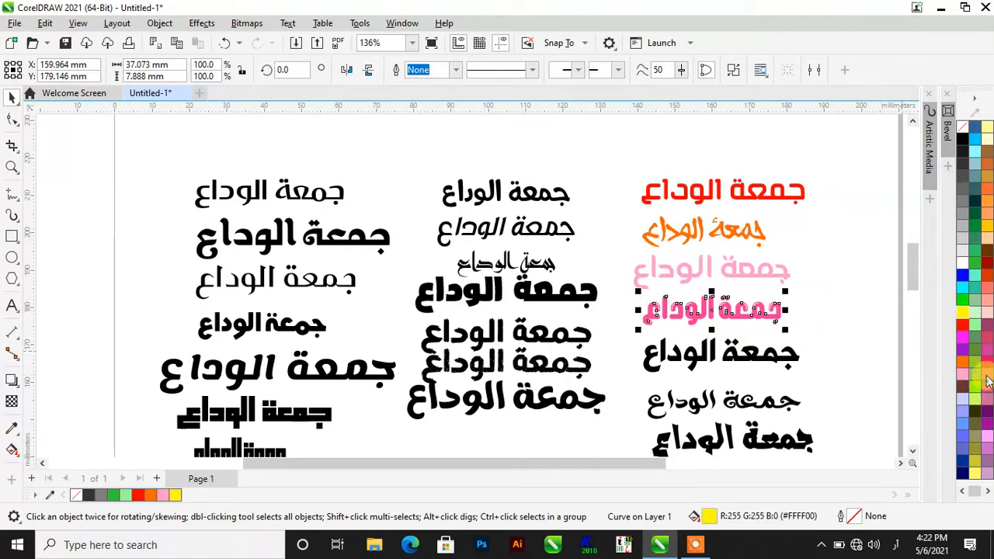
Step: Fill the fifth lettering of the right column with navy blue and the sixth one with orange
left_click(722, 356)
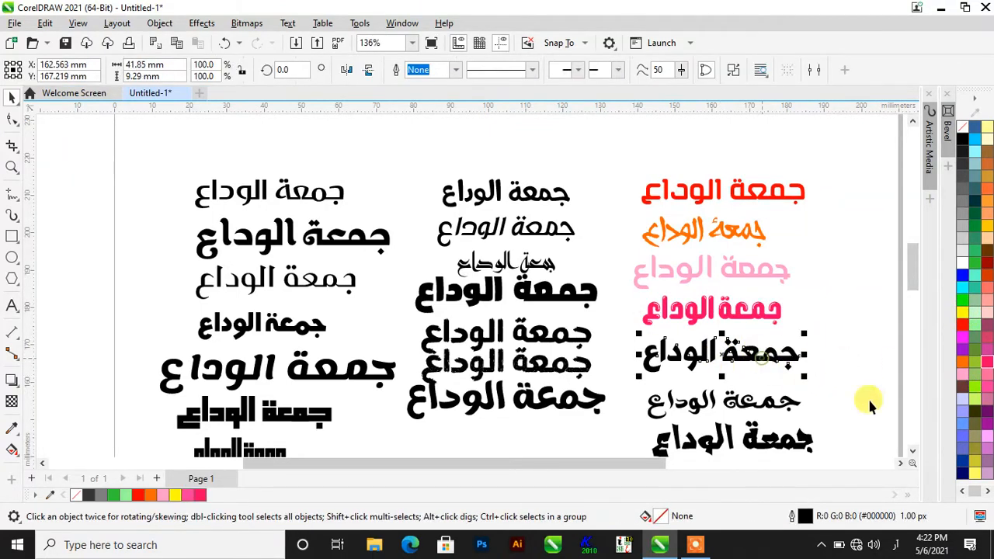
left_click(969, 470)
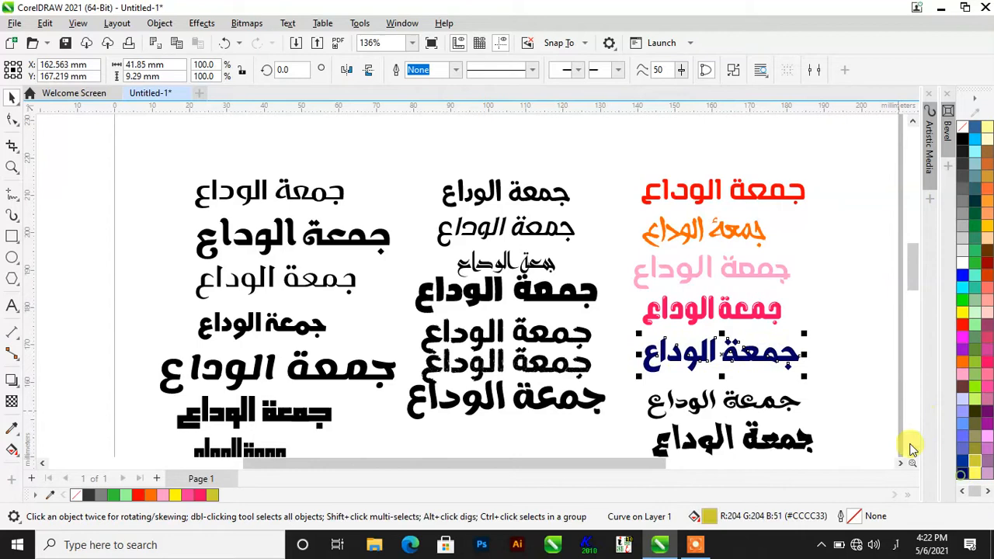
left_click(732, 399)
scroll(748, 402, "down", 1)
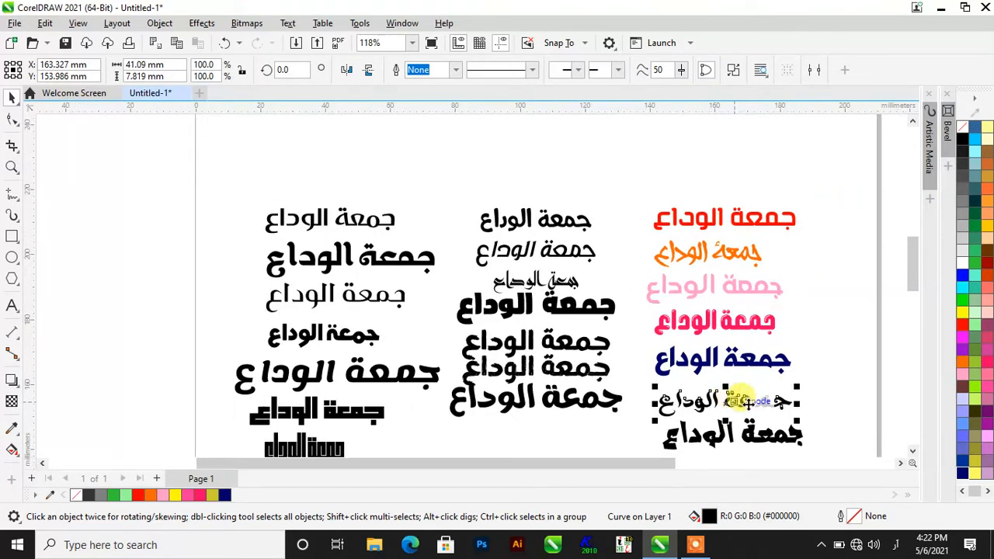
left_click(963, 377)
Step: Fill the last lettering of the right column with red (#FF0000) and the last one of the middle column with blue (#003399)
scroll(749, 398, "down", 1)
left_click(756, 426)
scroll(761, 429, "up", 4)
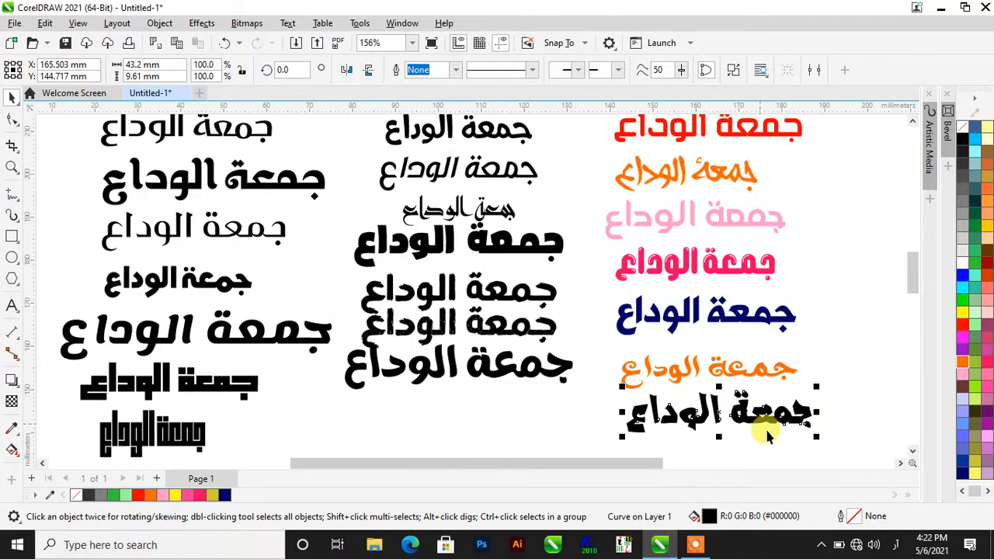
left_click(963, 338)
scroll(608, 340, "down", 1)
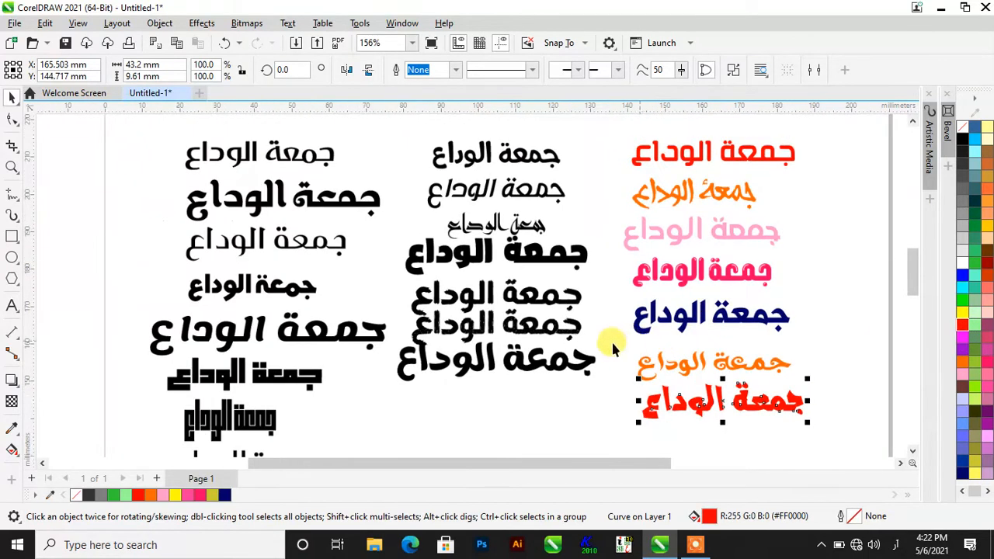
left_click(570, 370)
left_click(963, 465)
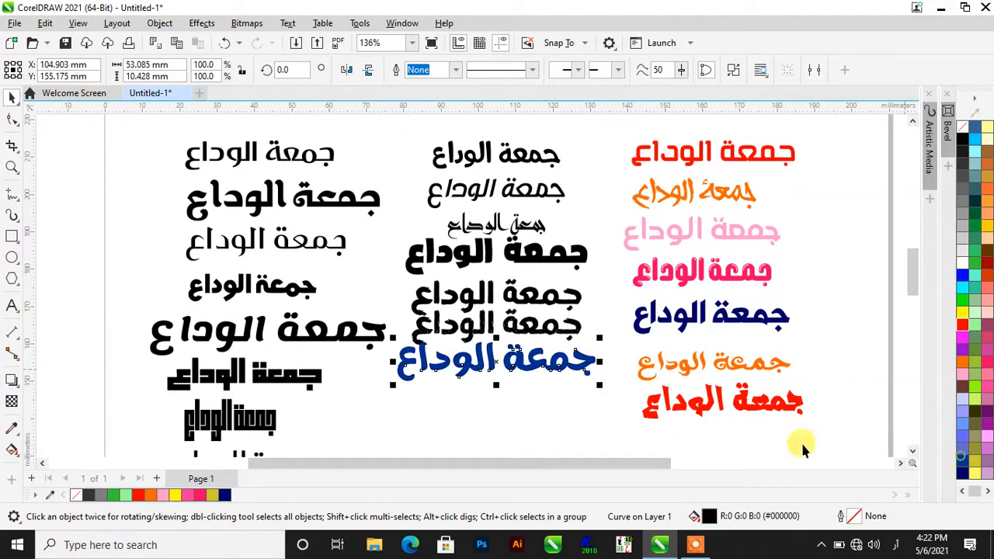
Step: Group the eight separate pieces of the rough-textured lettering directly above the blue one
left_click(528, 326)
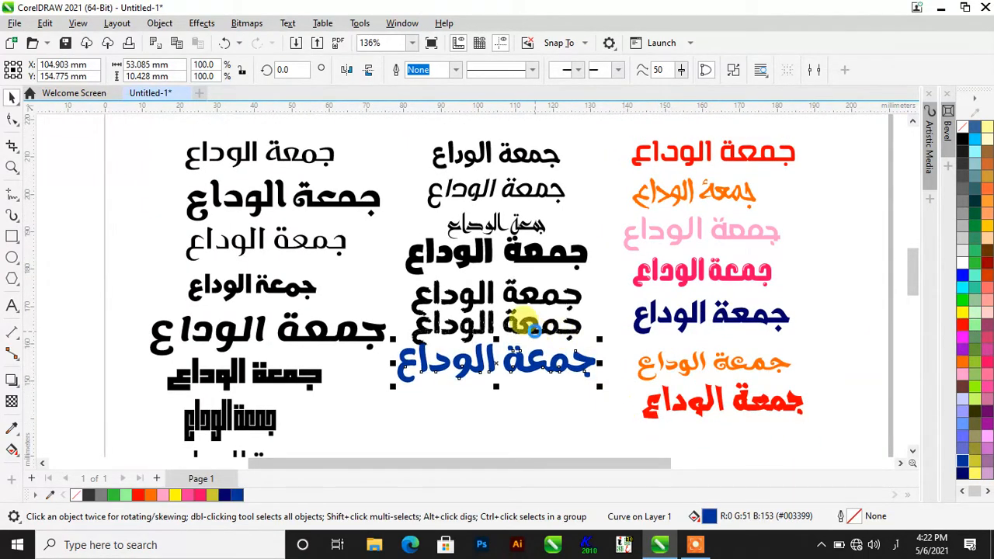
scroll(528, 326, "up", 5)
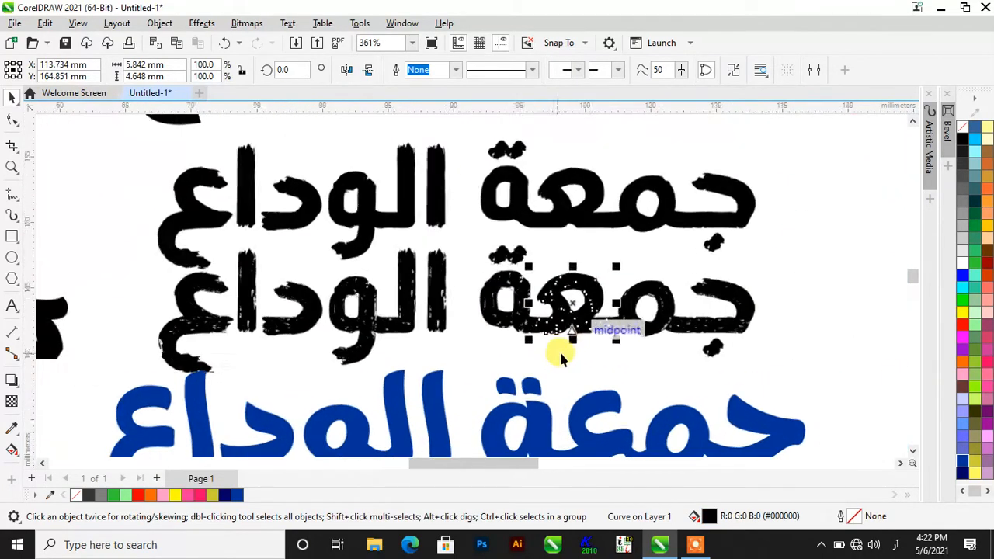
left_click(562, 351)
left_click_drag(797, 370, 456, 330)
scroll(111, 230, "down", 2)
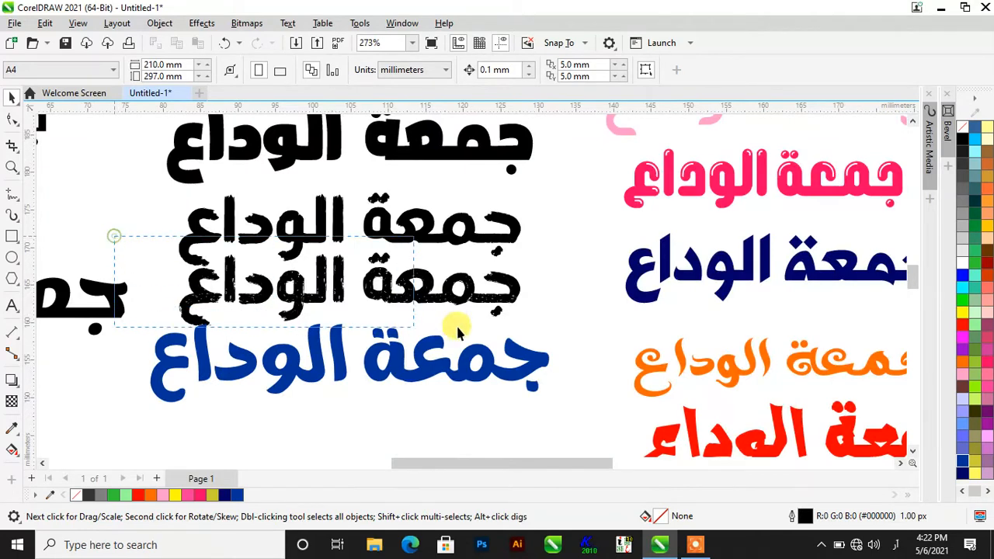
left_click_drag(619, 351, 591, 342)
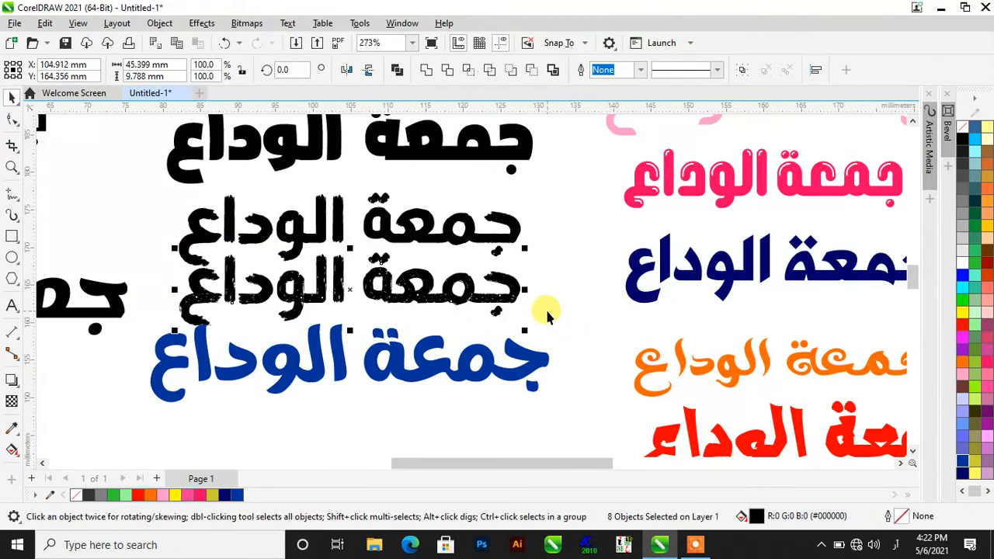
scroll(509, 303, "down", 2)
Step: Move the blue lettering and the grouped rough-textured lettering slightly down to separate the rows of the middle column
left_click(424, 341)
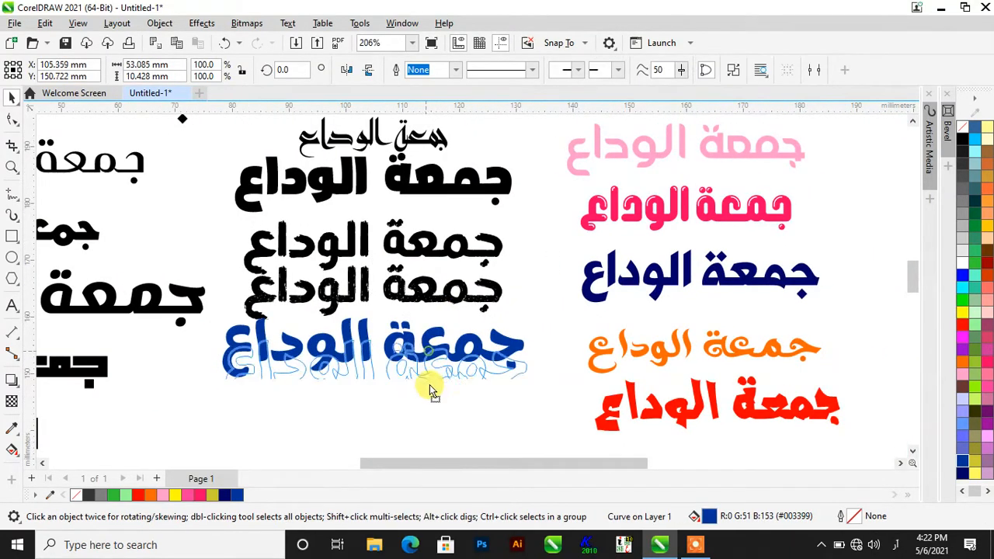
left_click(411, 286)
scroll(411, 286, "up", 2)
left_click_drag(412, 286, 406, 317)
scroll(406, 318, "up", 1)
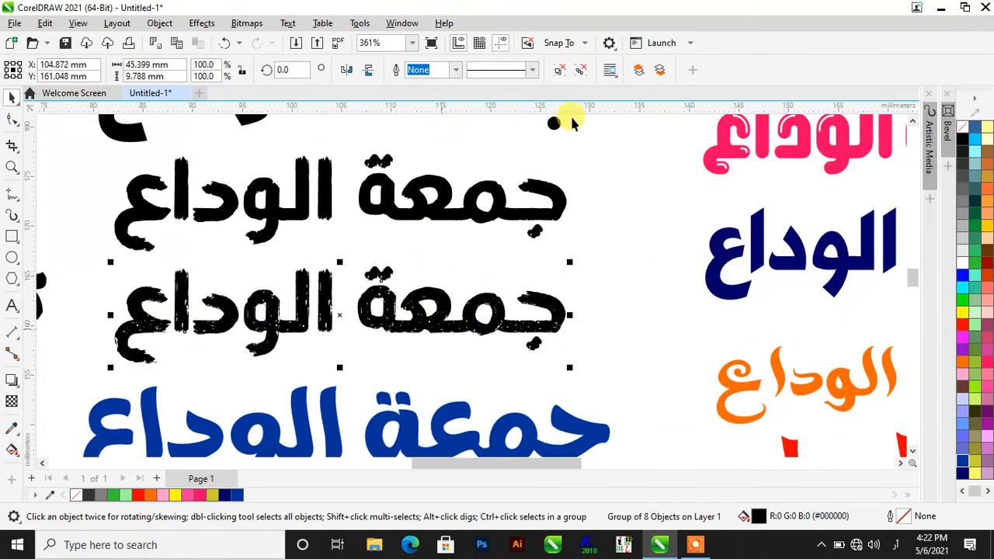
Step: Fill the grouped rough-textured lettering with light yellow
left_click(963, 374)
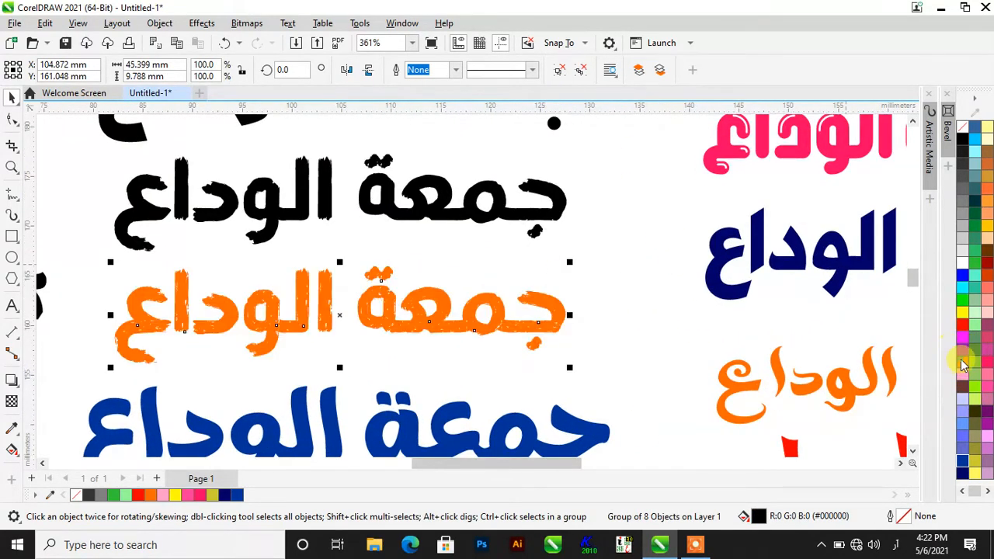
left_click(986, 375)
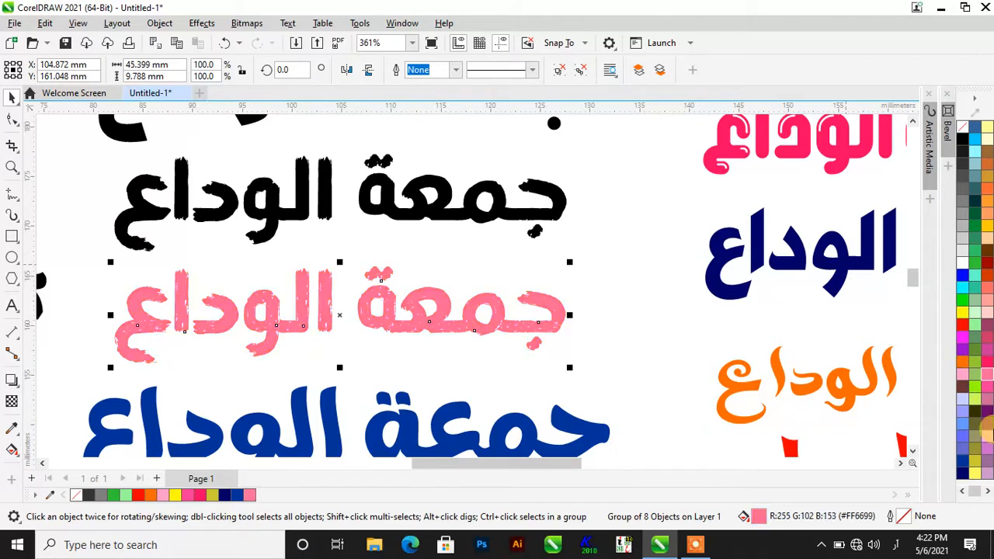
left_click(979, 466)
Step: Weld the three pieces of the brush-edged lettering above the yellow one and fill it with brown (#663300)
scroll(478, 262, "down", 1)
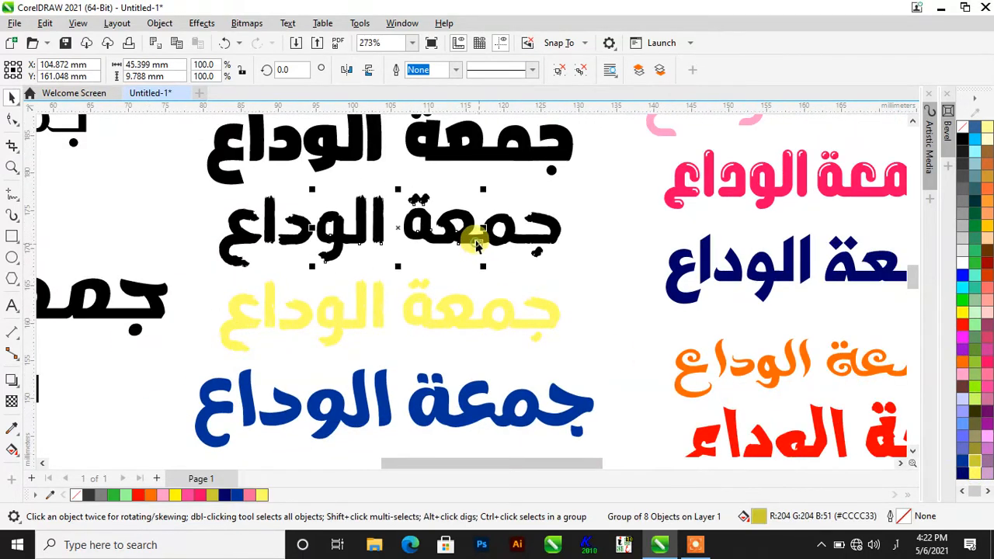
left_click(585, 206)
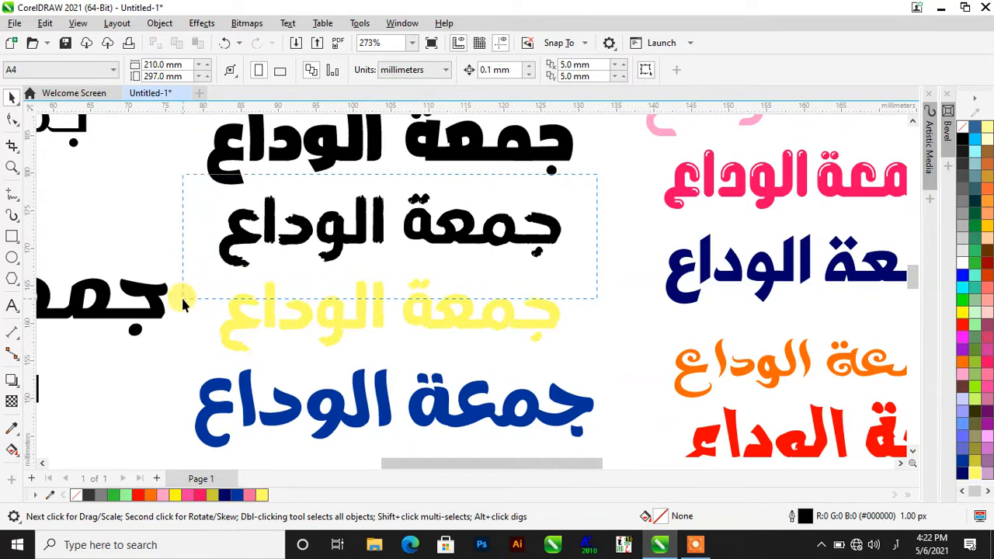
left_click_drag(183, 305, 185, 302)
left_click(426, 69)
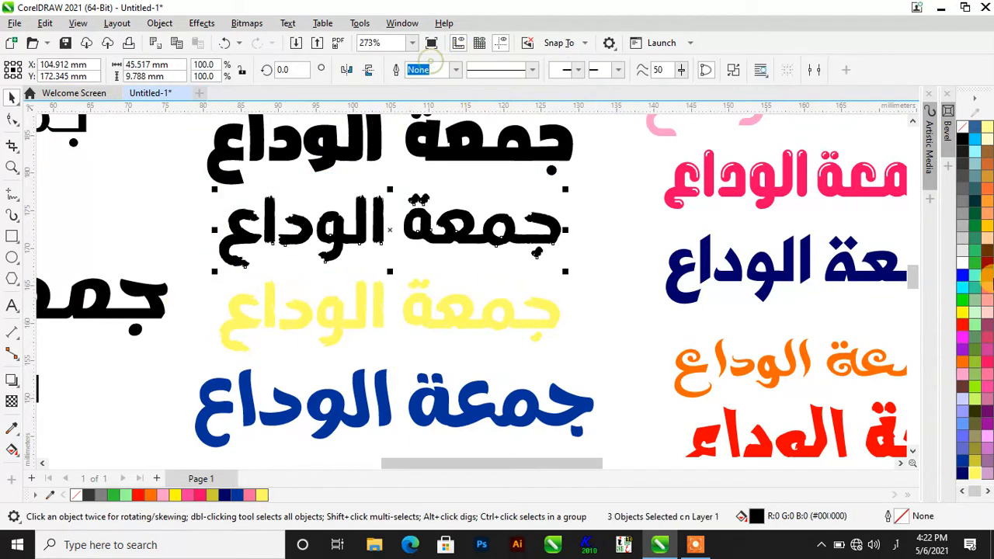
left_click(987, 249)
Step: Fill the extra-bold lettering above the brown one with amber yellow
scroll(560, 289, "down", 1)
scroll(389, 173, "down", 1)
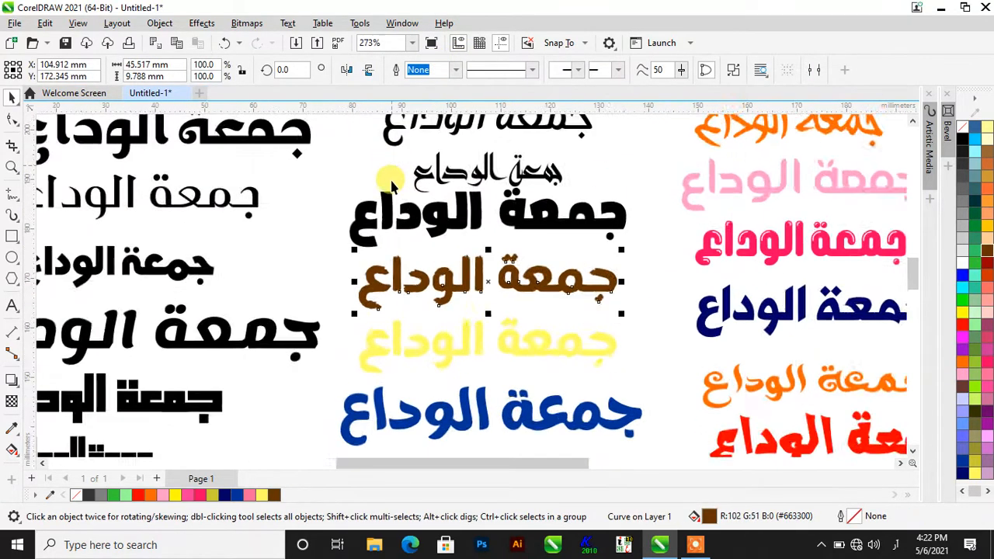
scroll(422, 222, "up", 2)
left_click_drag(417, 215, 427, 236)
left_click(989, 237)
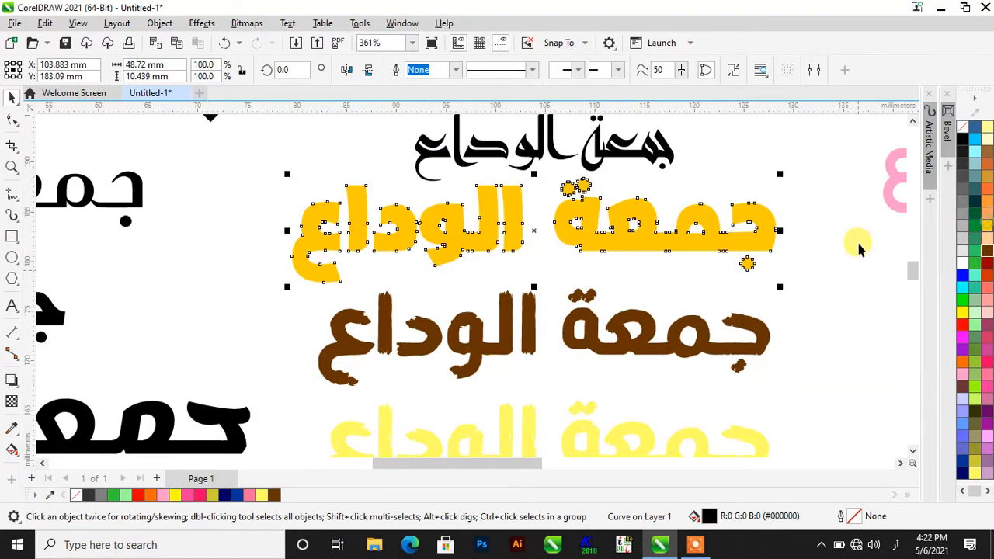
Step: Enlarge the thin calligraphic lettering above the amber one to 123.1% and fill it with orange (#FF6633)
scroll(854, 240, "down", 2)
scroll(626, 218, "up", 1)
left_click_drag(626, 215, 711, 272)
scroll(621, 225, "up", 1)
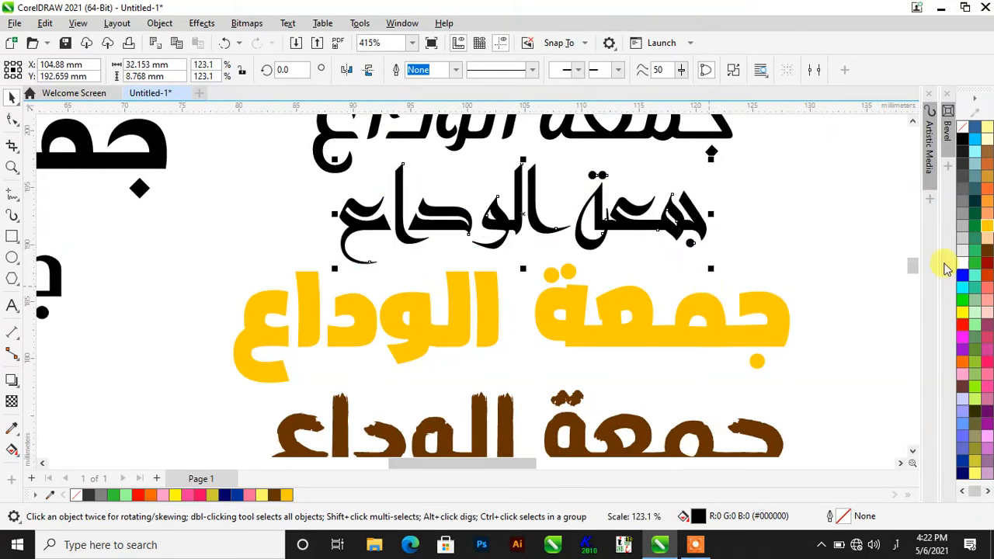
left_click(990, 204)
Step: Fill the slanted second lettering of the middle column with salmon (#FF6666)
scroll(694, 218, "down", 3)
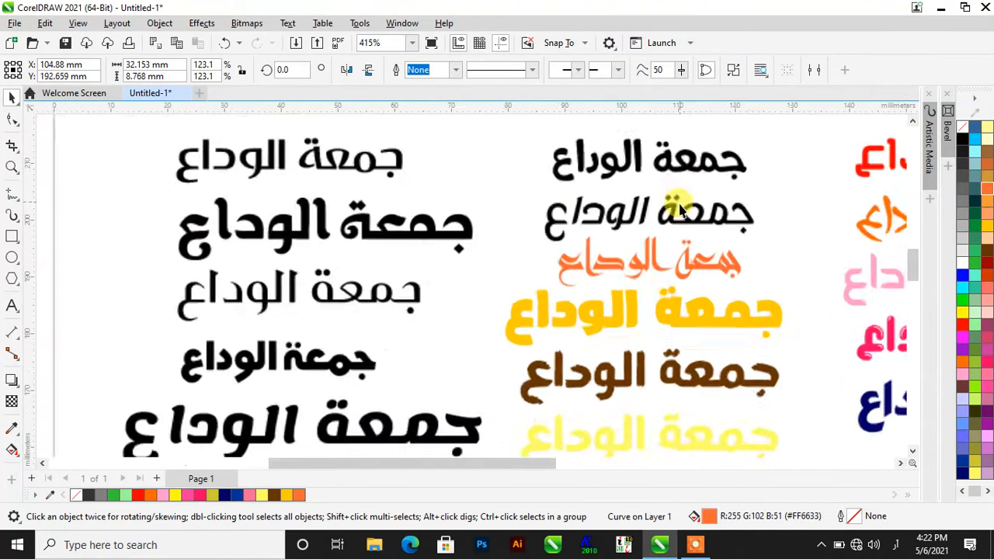
scroll(680, 237, "up", 2)
left_click(677, 229)
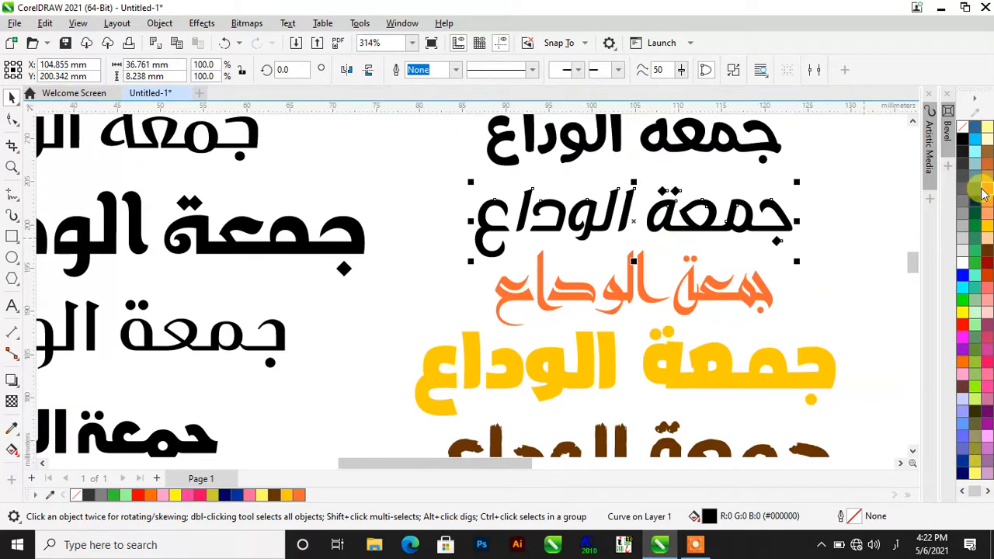
left_click(990, 164)
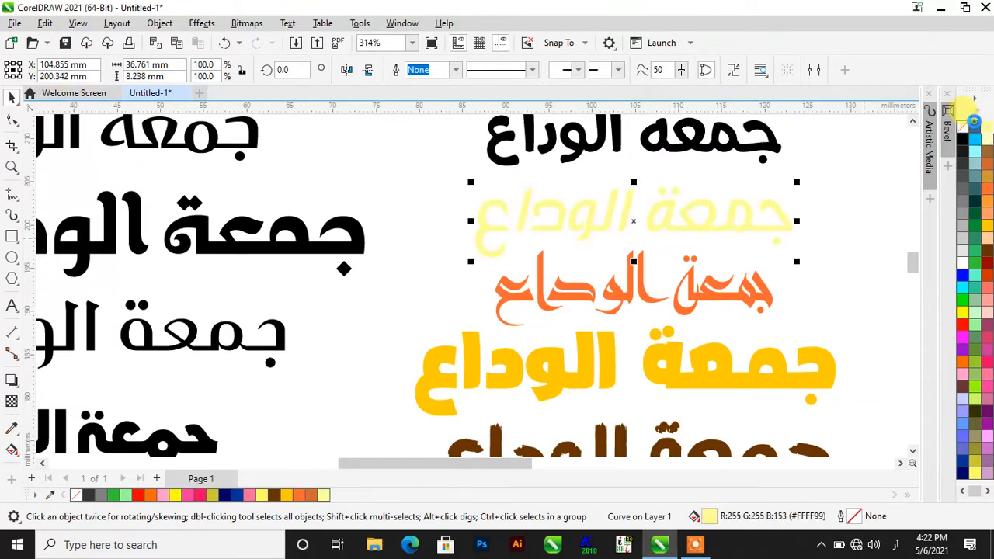
left_click(975, 136)
left_click(979, 261)
scroll(745, 211, "down", 2)
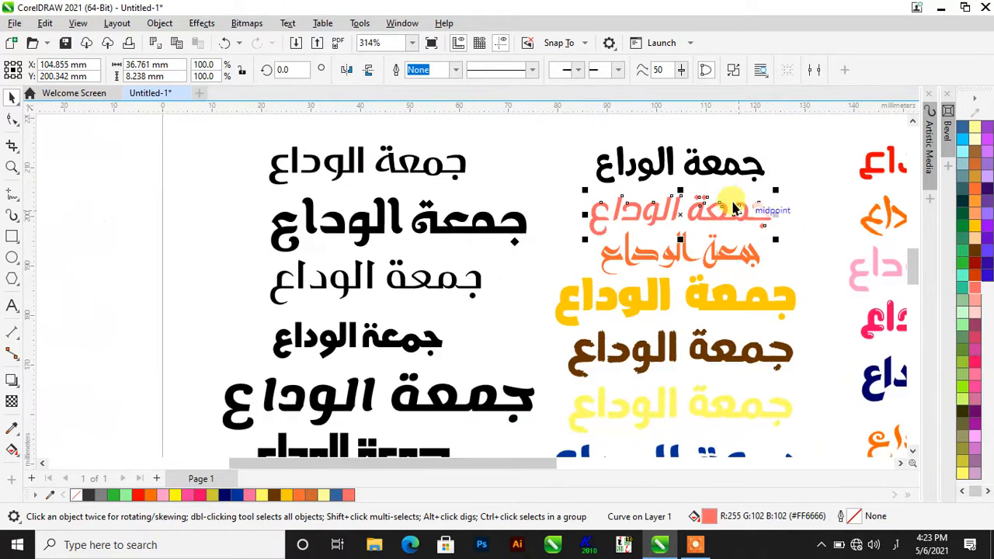
Step: Fill the first lettering of the middle column with light purple
scroll(734, 209, "up", 3)
left_click(713, 189)
scroll(879, 348, "down", 1)
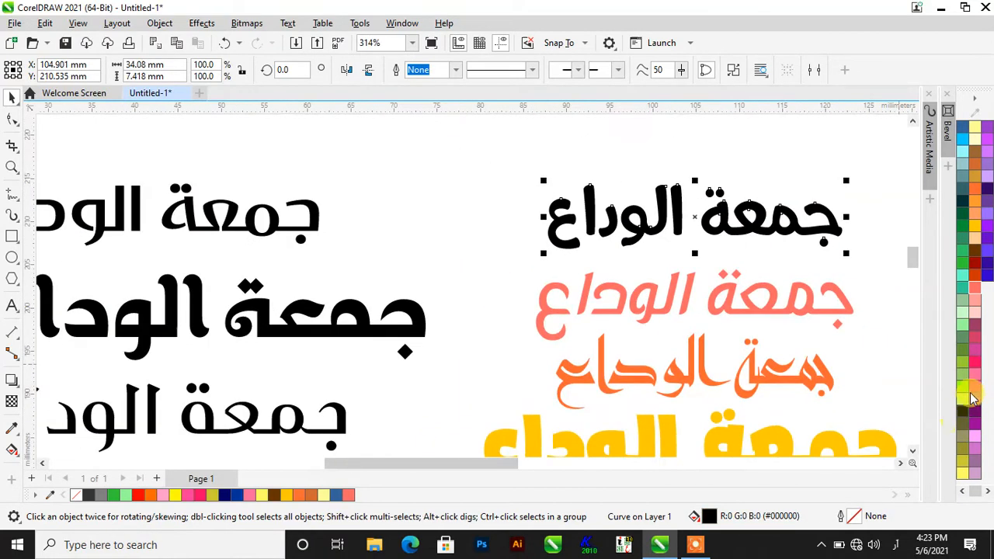
left_click(987, 189)
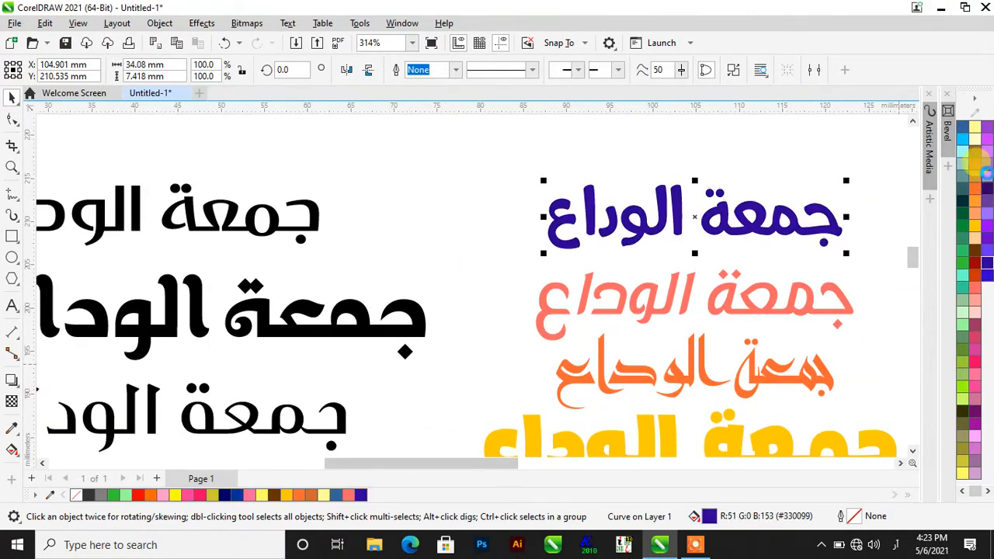
left_click(985, 175)
Step: Ungroup the black letterings of the left column
scroll(678, 275, "down", 3)
scroll(446, 254, "up", 2)
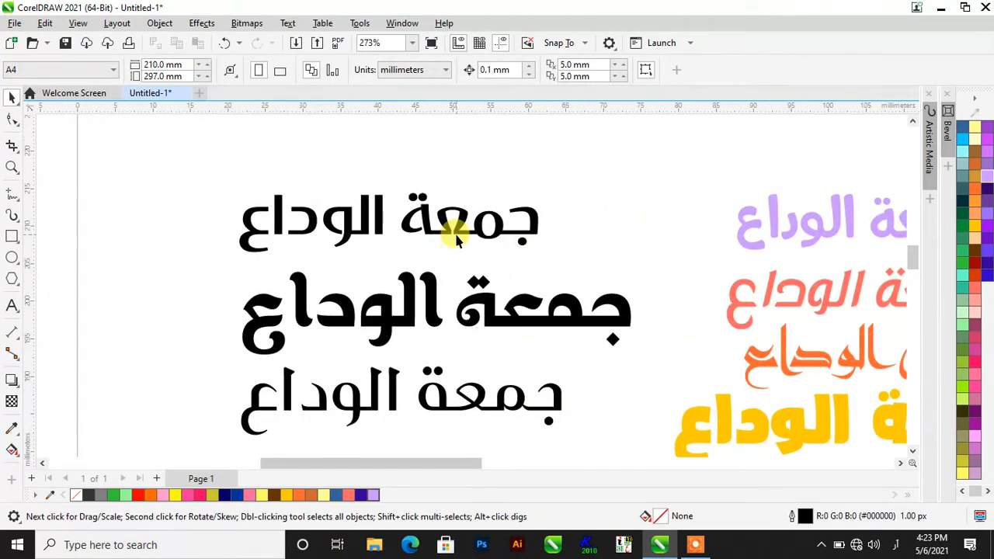
left_click(454, 228)
left_click(464, 233)
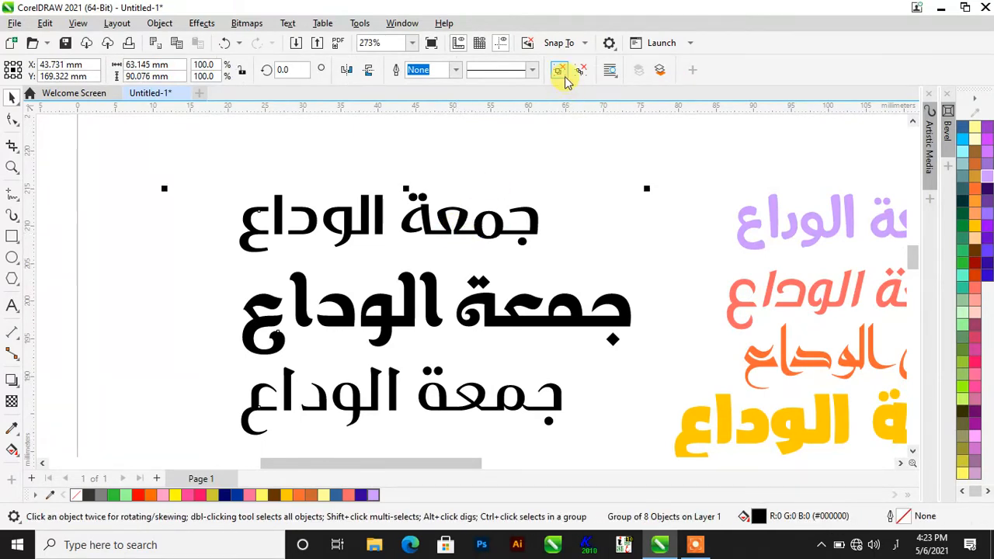
left_click(559, 71)
scroll(433, 215, "down", 3)
left_click(284, 231)
scroll(381, 227, "up", 1)
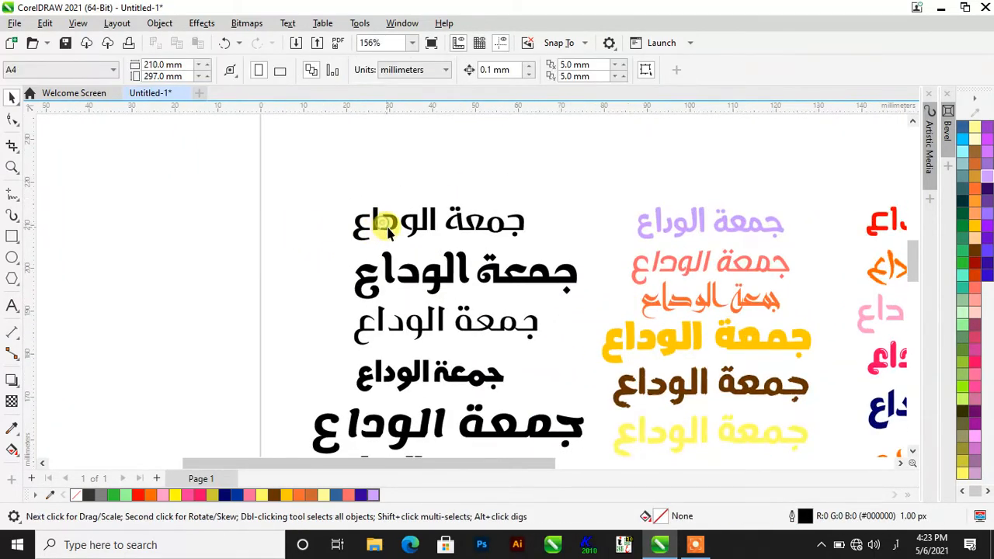
Step: Fill the first lettering of the left column with blue and the second with purple
left_click(388, 230)
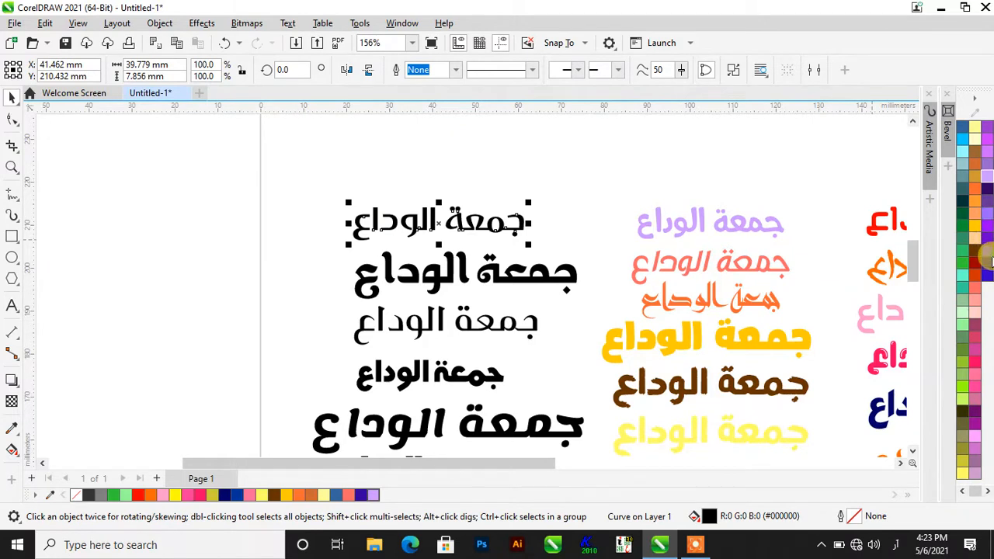
left_click(988, 260)
left_click(535, 276)
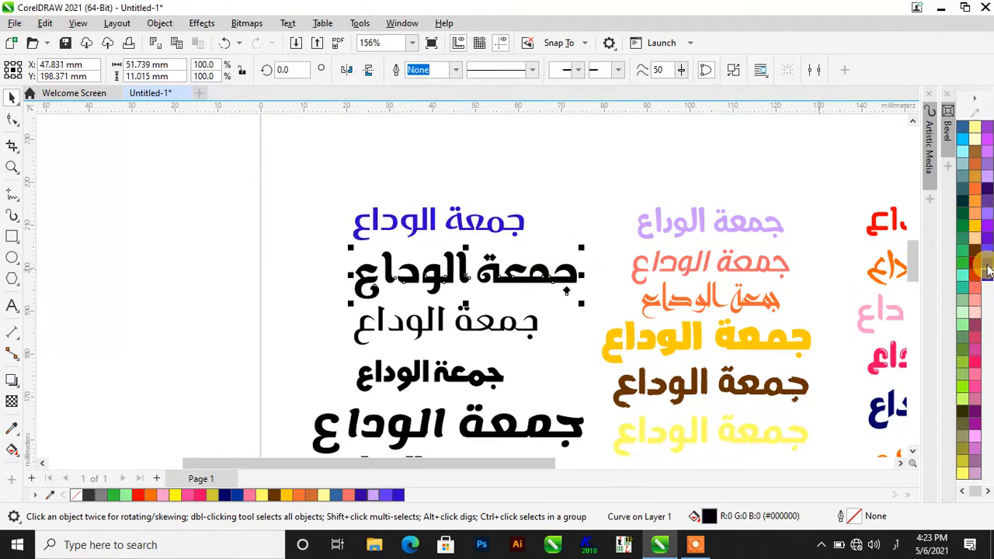
left_click(988, 270)
Step: Fill the third lettering of the left column with pink-red and the fourth with lime green
left_click(550, 333)
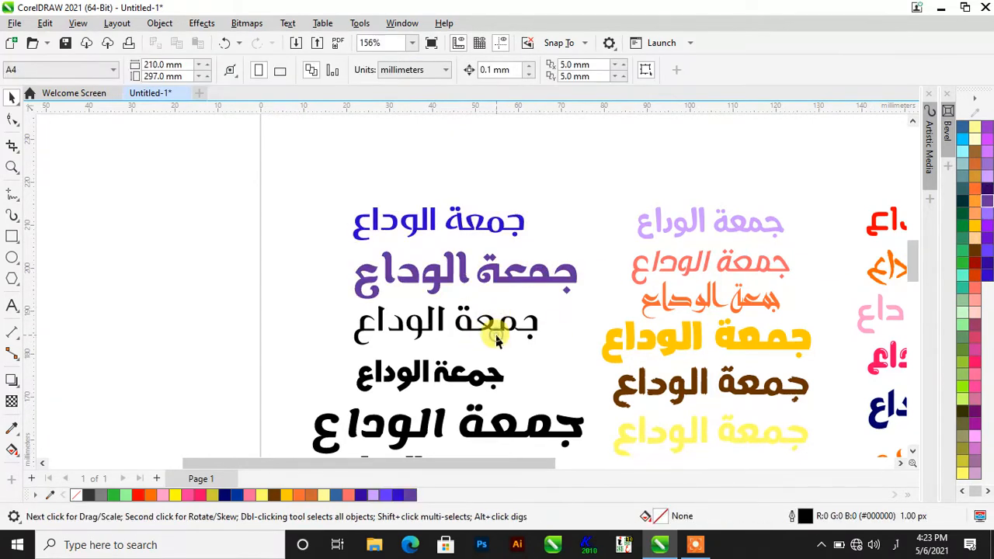
left_click(498, 340)
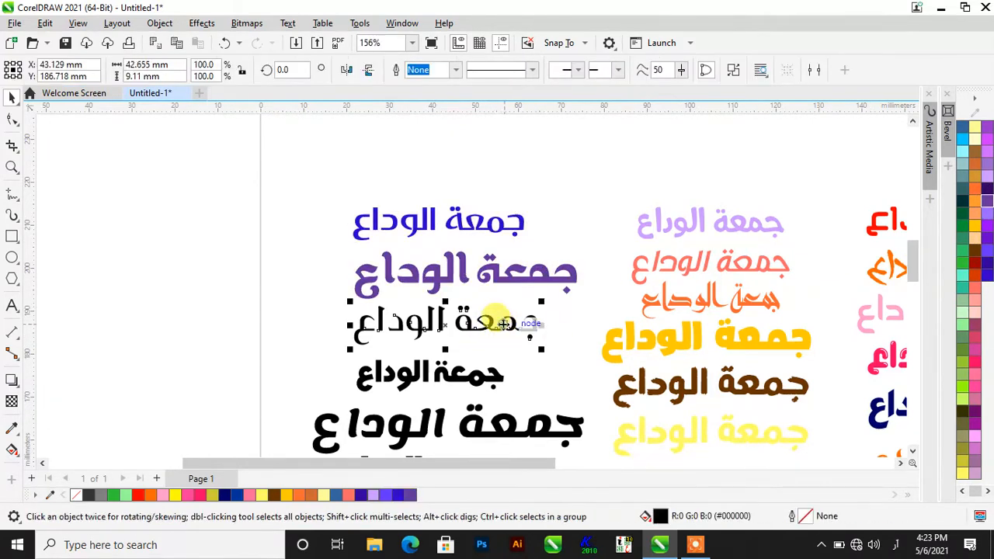
left_click(977, 362)
left_click(411, 373)
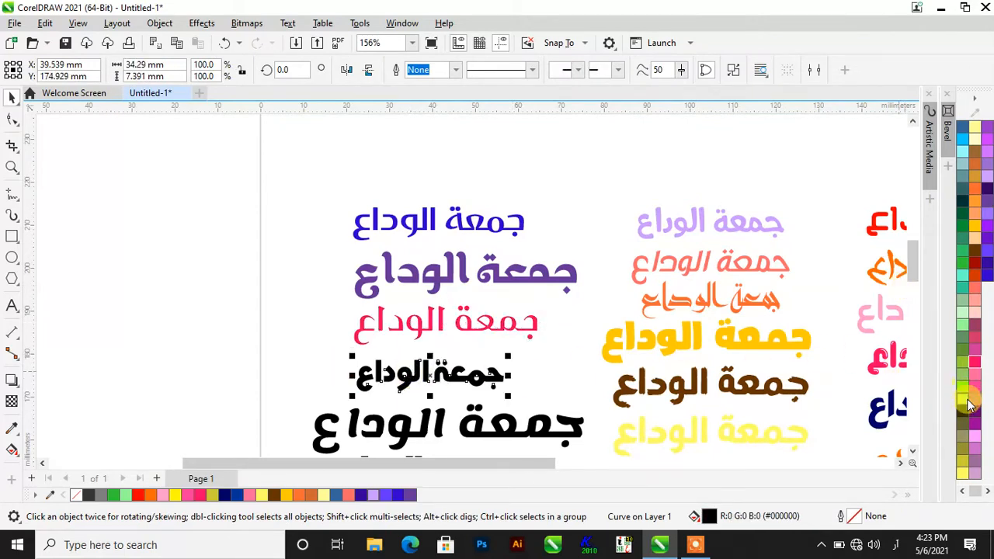
left_click(967, 403)
Step: Fill the wide fifth lettering of the left column with dark teal (#003333)
scroll(489, 362, "up", 4)
left_click(509, 348)
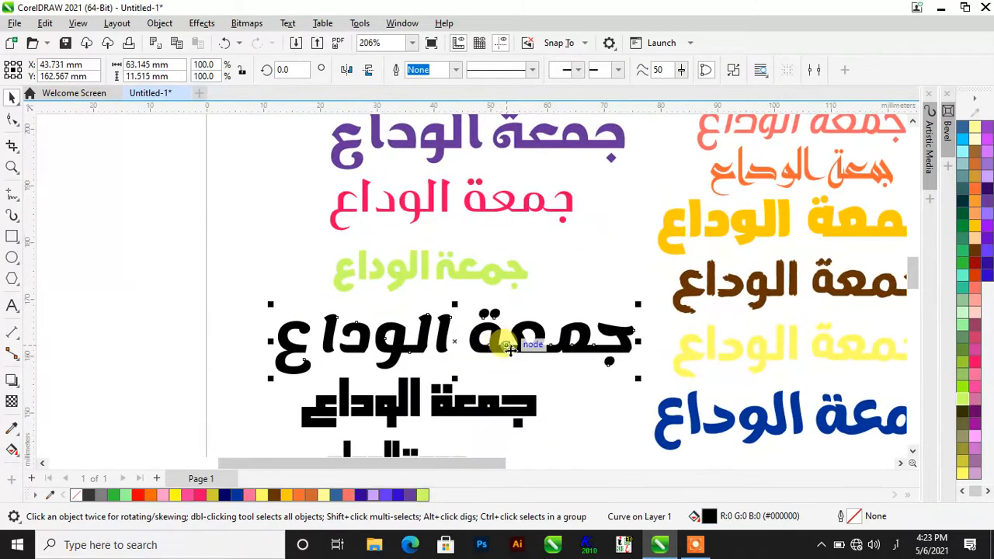
left_click(978, 174)
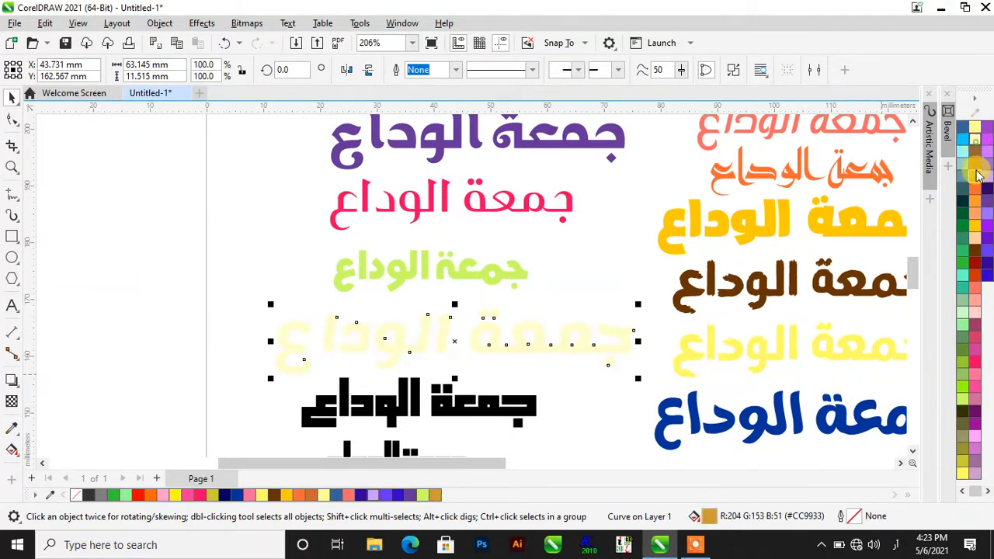
left_click(961, 197)
Step: Fill the blocky sixth lettering of the left column with sea green (#33CC99)
scroll(544, 326, "down", 1)
scroll(544, 327, "up", 1)
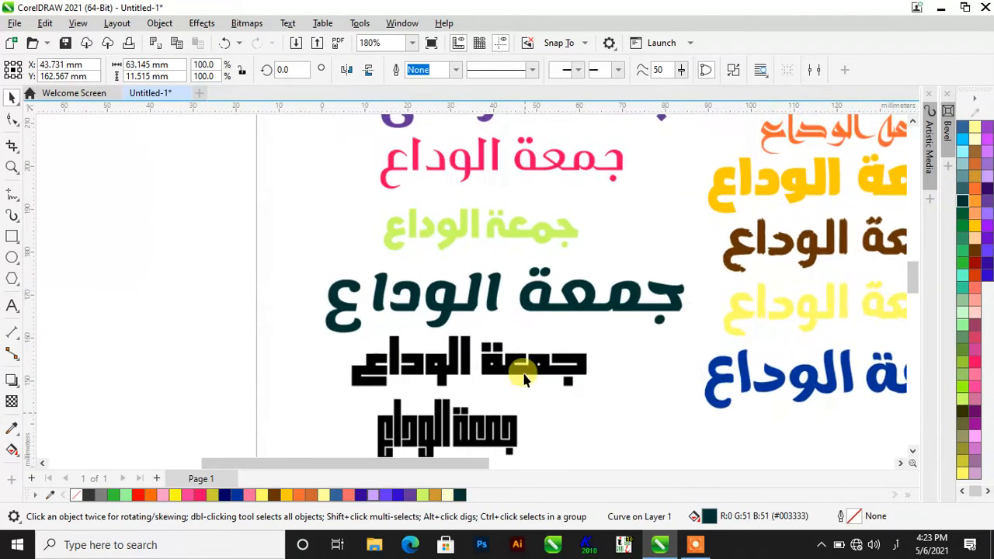
left_click(579, 362)
left_click(963, 288)
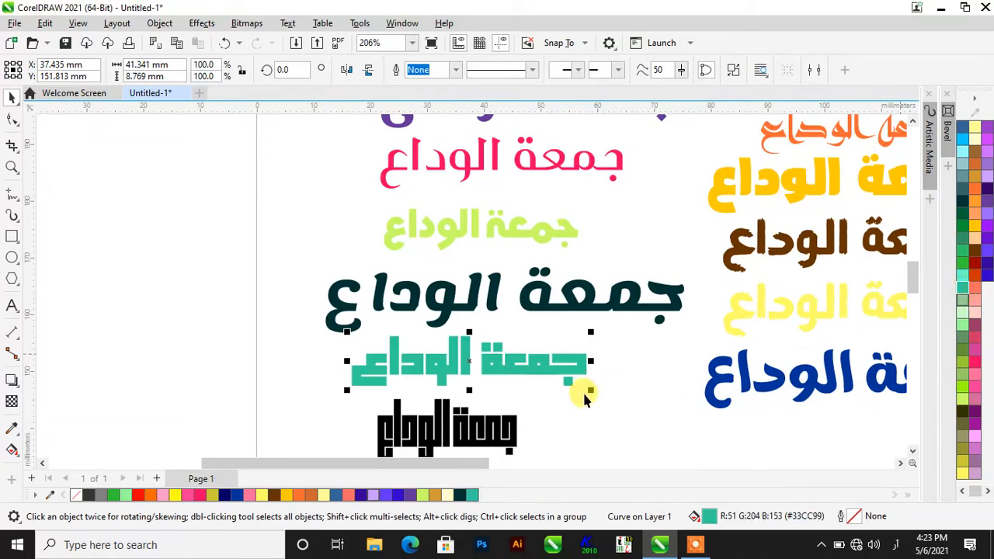
Step: Fill the narrow square-style seventh lettering of the left column with medium purple (#9966CC)
scroll(582, 391, "down", 1)
left_click(521, 393)
scroll(519, 401, "up", 2)
scroll(519, 401, "up", 1)
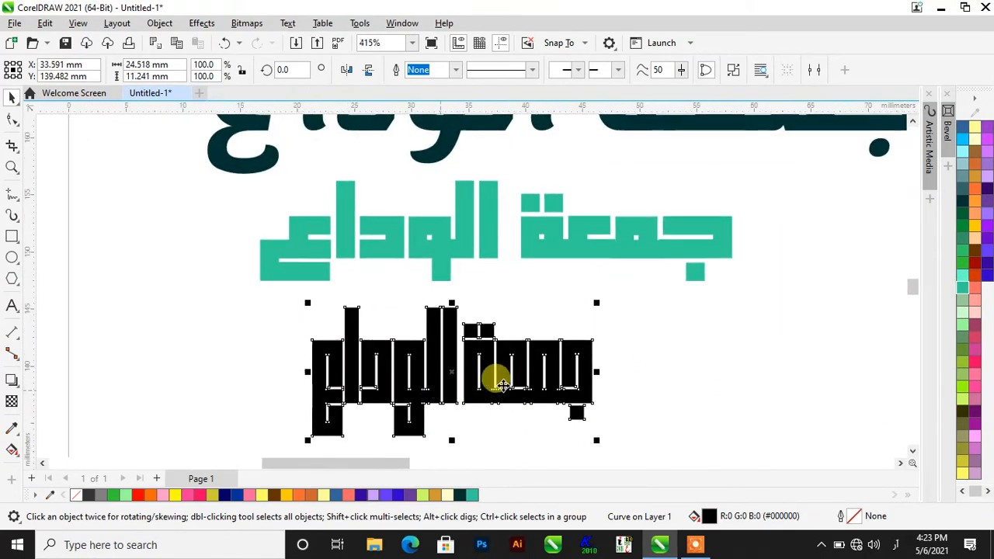
left_click(977, 225)
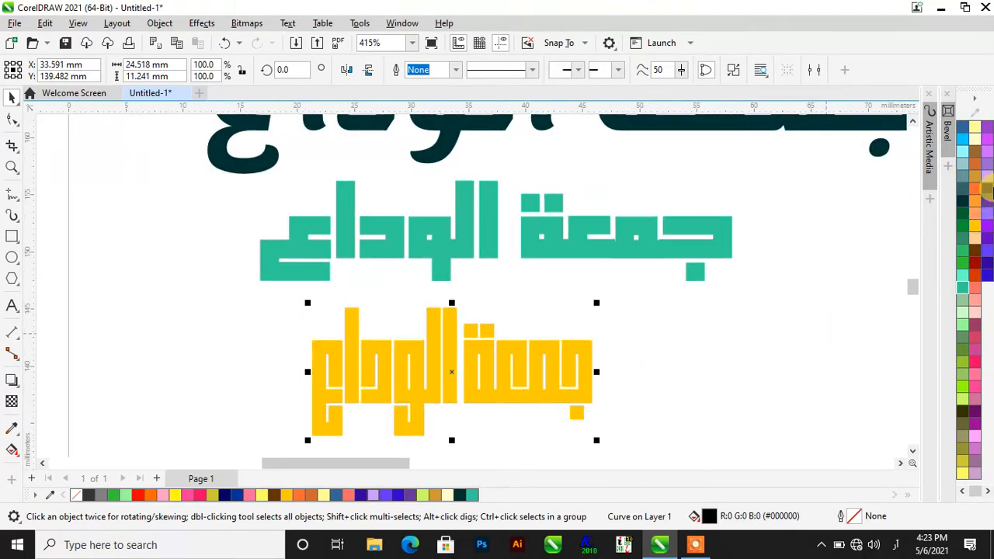
left_click(987, 188)
left_click(987, 163)
Step: Fill the last lettering of the left column with dark indigo (#330099)
scroll(769, 233, "down", 2)
scroll(635, 319, "down", 1)
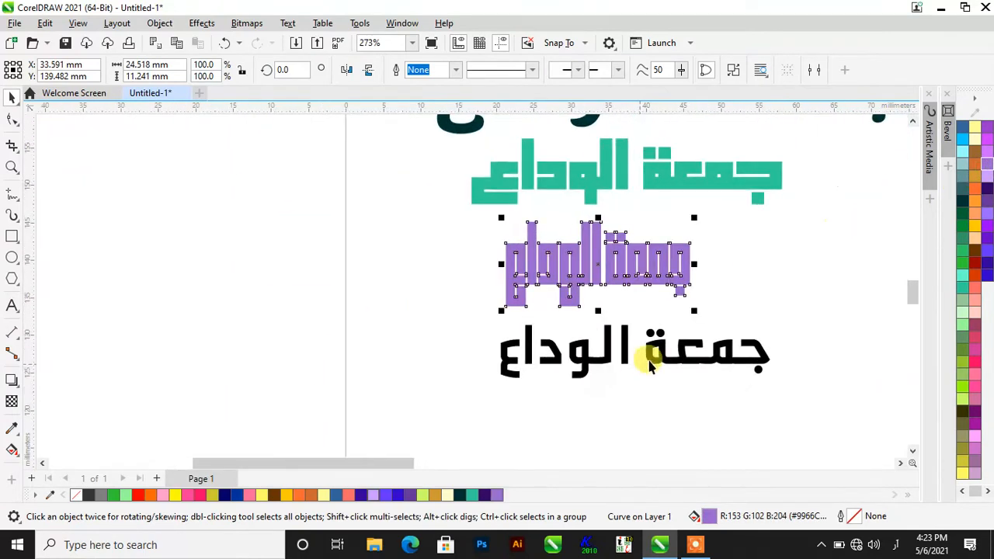
left_click(667, 355)
left_click(985, 144)
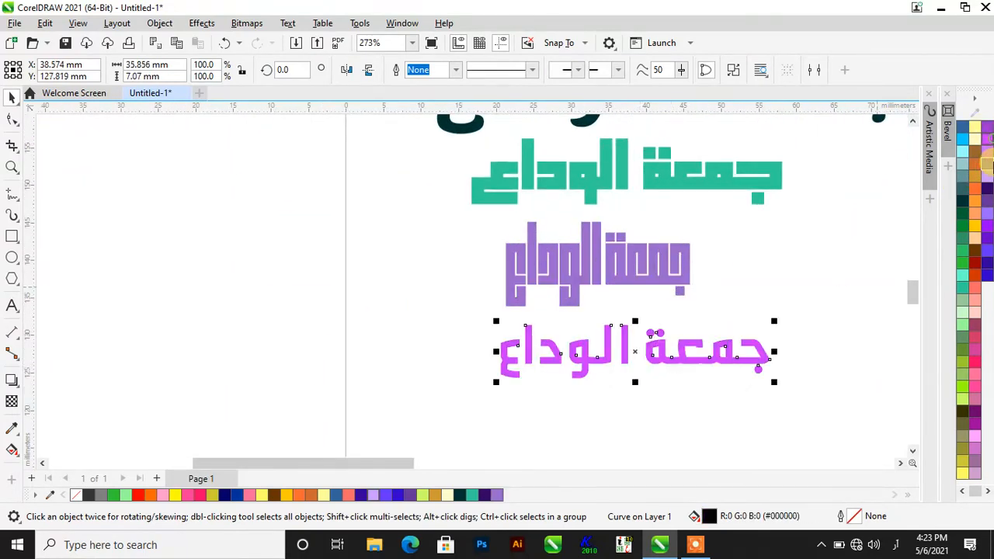
left_click(987, 265)
Step: Draw a square of about 90 mm in the empty area beside the page, next to the left column of letterings
scroll(502, 269, "down", 3)
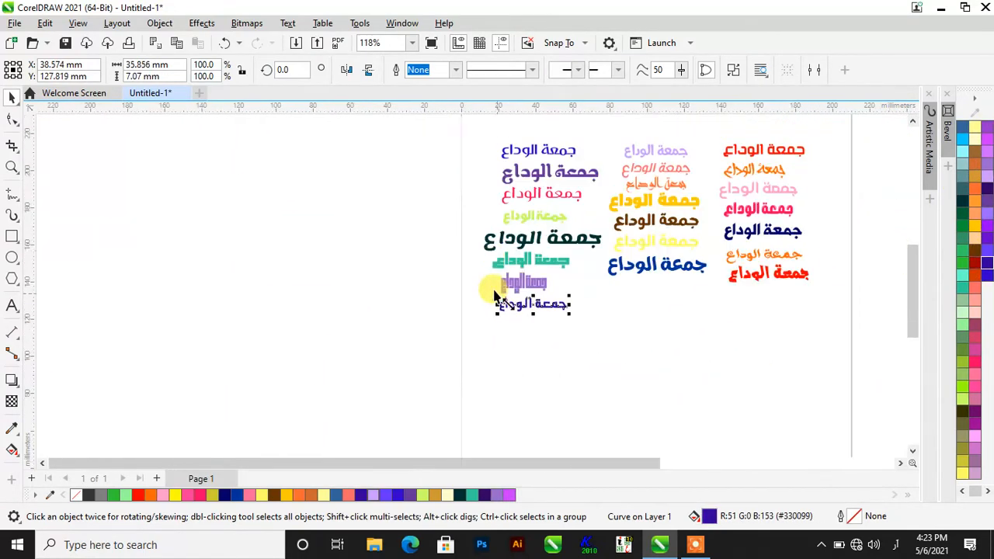
scroll(482, 148, "up", 2)
left_click(381, 191)
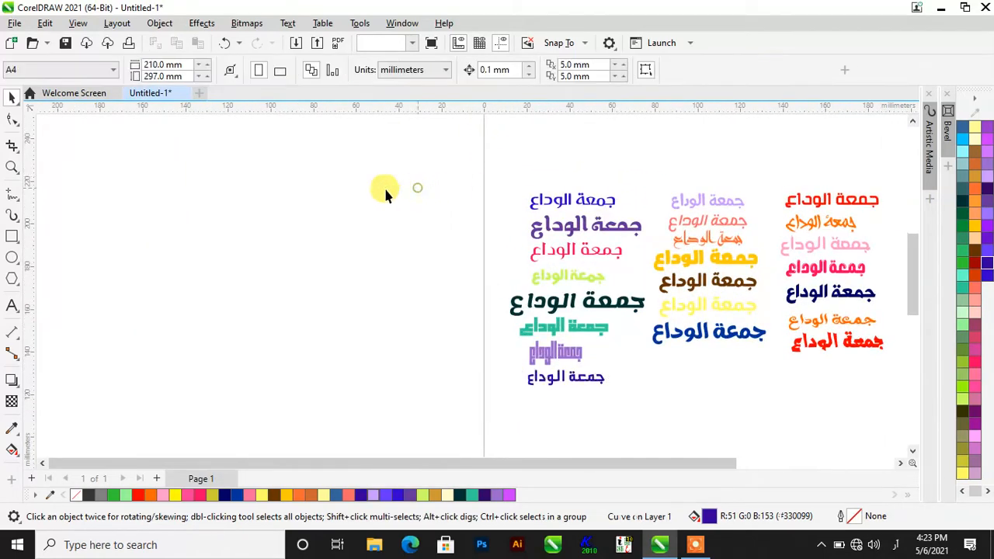
left_click(12, 236)
mouse_move(236, 199)
left_mouse_down()
mouse_move(373, 310)
mouse_move(433, 334)
left_mouse_up()
key("space")
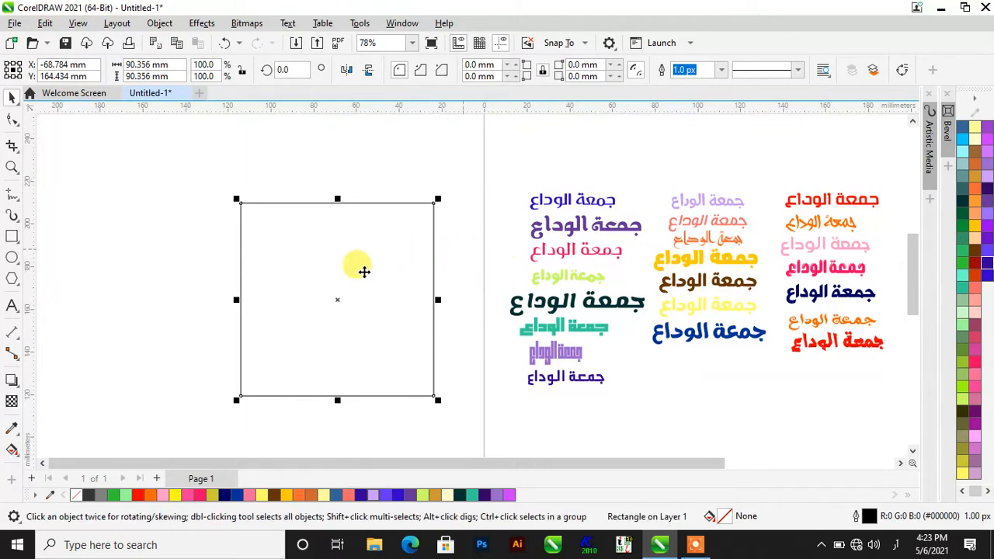
Step: Fill the square with pink-red (#FF0066) and remove its outline
left_click(977, 363)
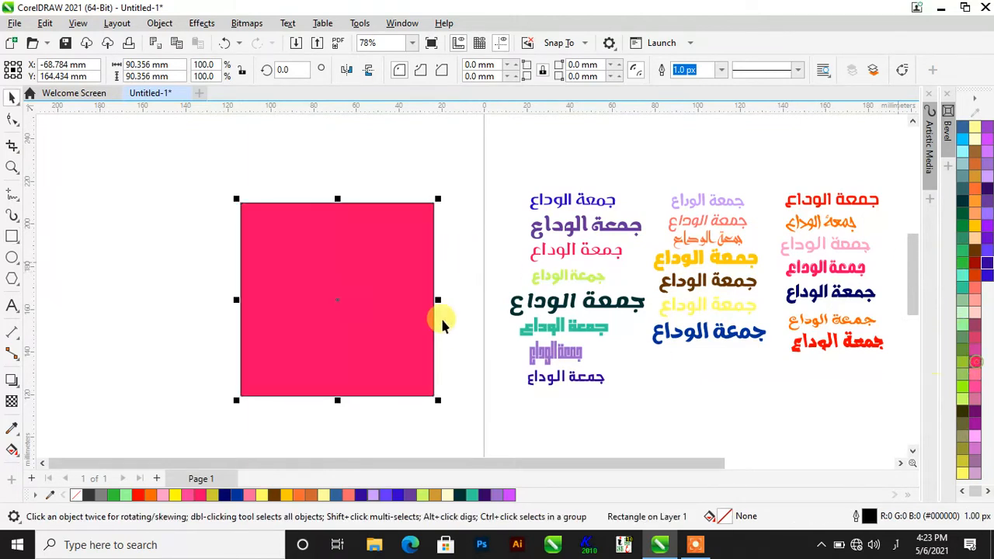
scroll(981, 153, "up", 3)
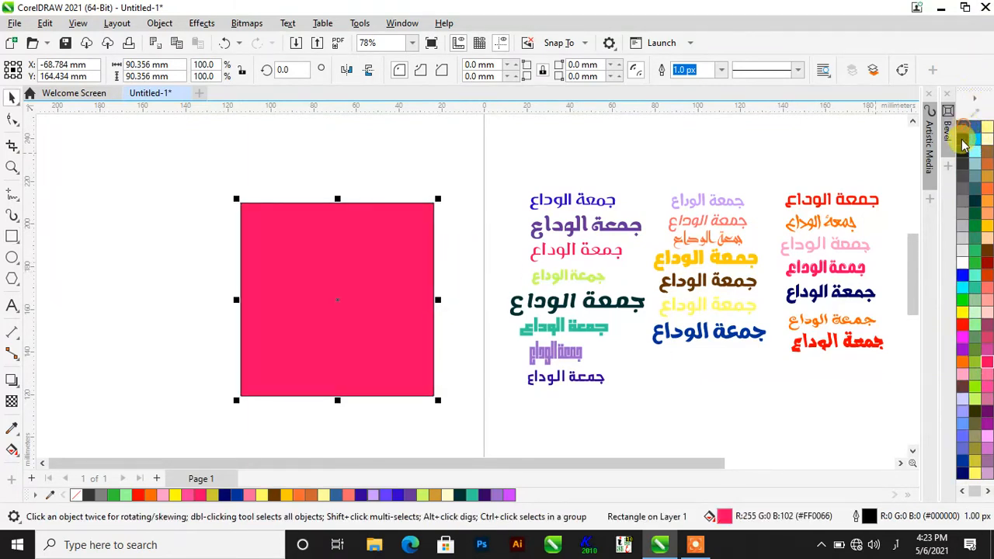
right_click(963, 144)
left_click(899, 133)
left_click(488, 224)
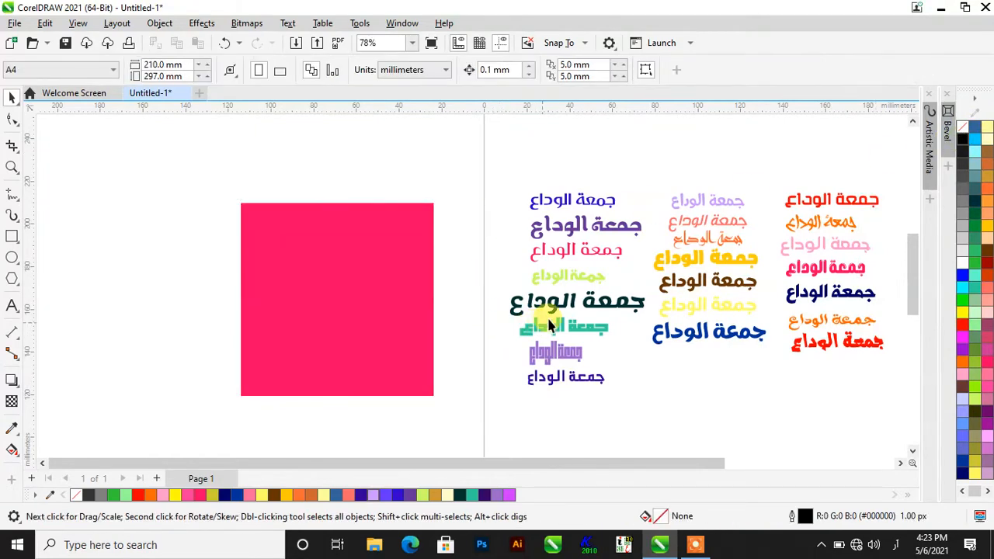
Step: Copy the dark blue last lettering of the middle column to just above the square and fill the copy with sea green (#33CC99)
scroll(494, 299, "up", 1)
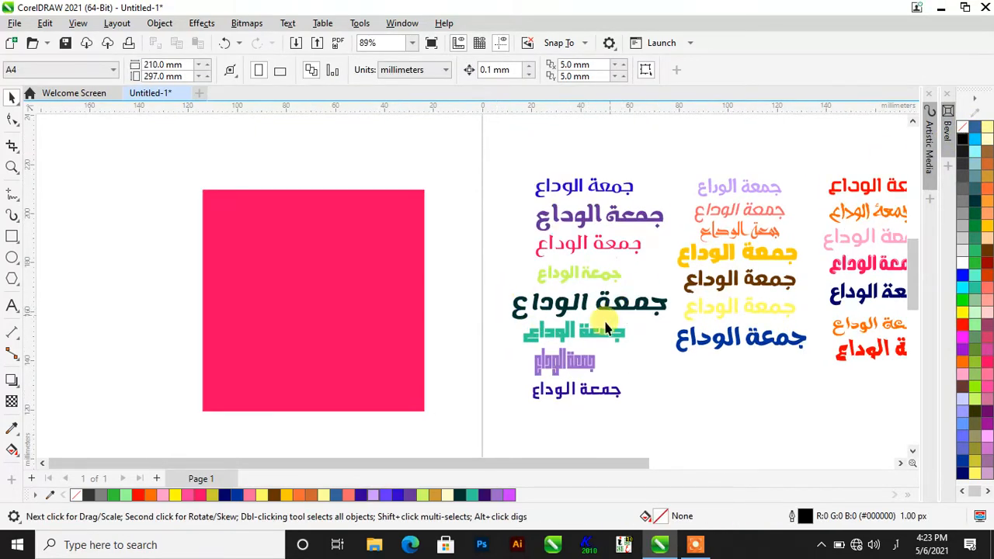
scroll(530, 397, "down", 1)
scroll(687, 364, "up", 1)
left_click_drag(727, 323, 377, 181)
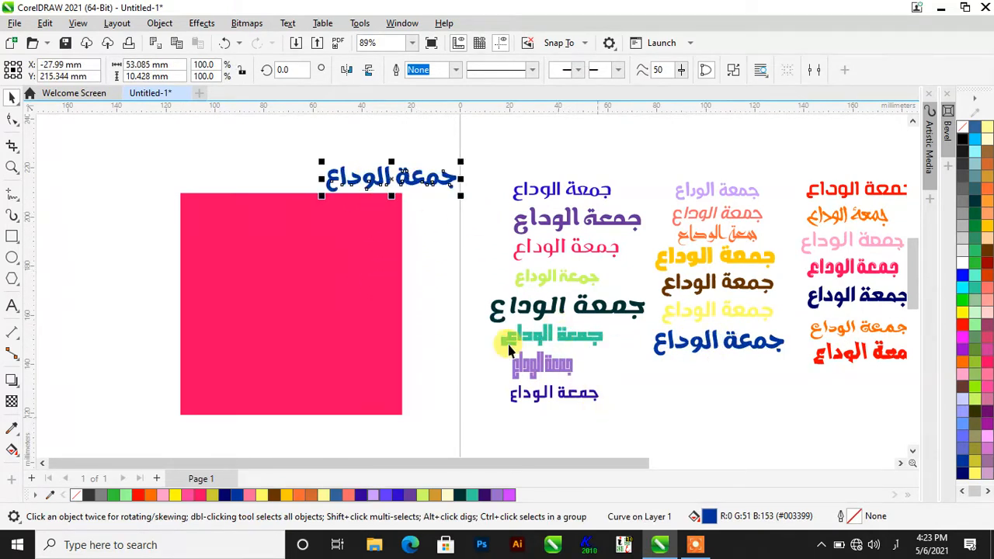
left_click(471, 494)
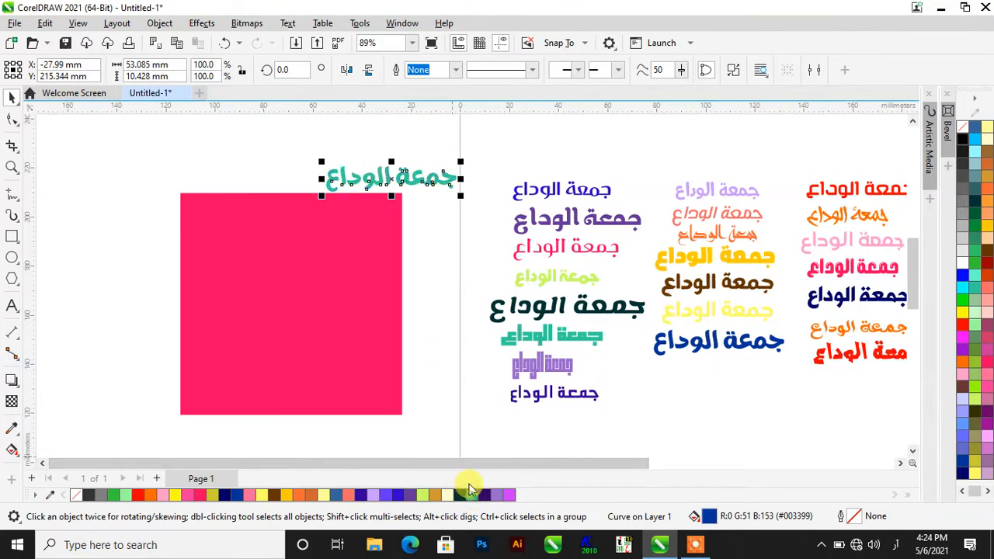
Step: Move the sea green lettering onto the pink-red square and break its curve apart into separate letters
scroll(388, 214, "up", 1)
left_click_drag(381, 175, 344, 328)
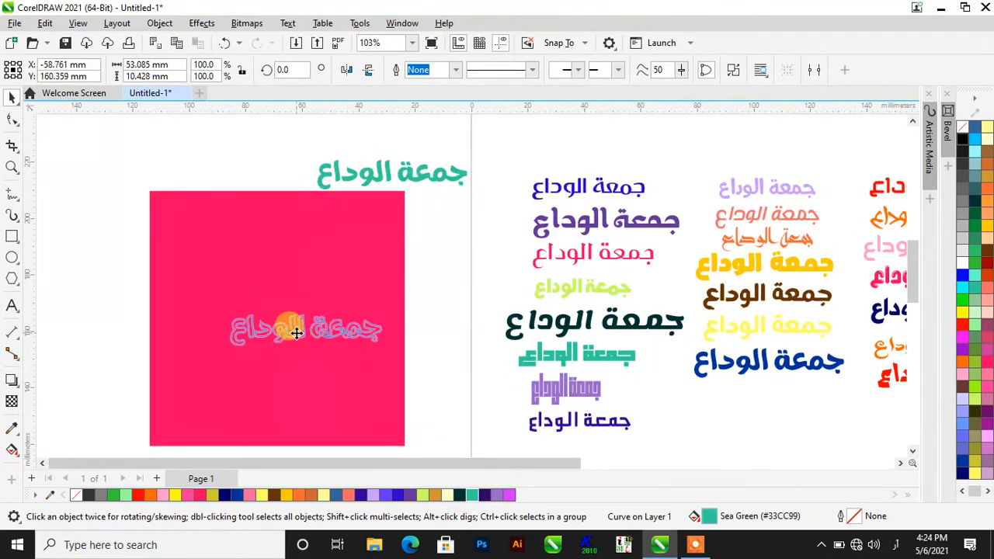
scroll(321, 326, "up", 2)
left_click(735, 70)
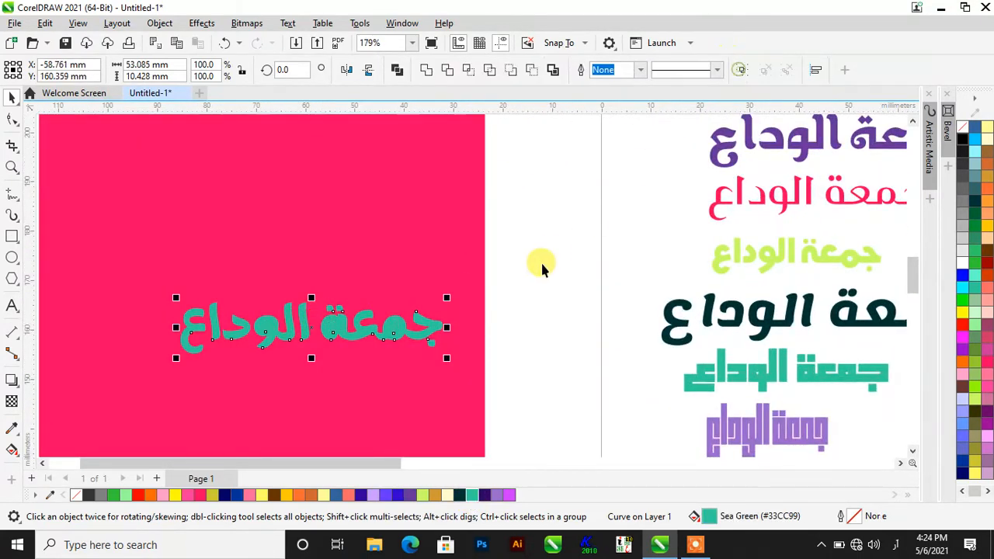
Step: Weld the overlapping letter shapes of the word "جمعة" into one shape
left_click_drag(541, 258, 371, 379)
scroll(404, 340, "up", 2)
left_click_drag(468, 334, 381, 344)
scroll(366, 329, "up", 2)
left_click(314, 309, "shift")
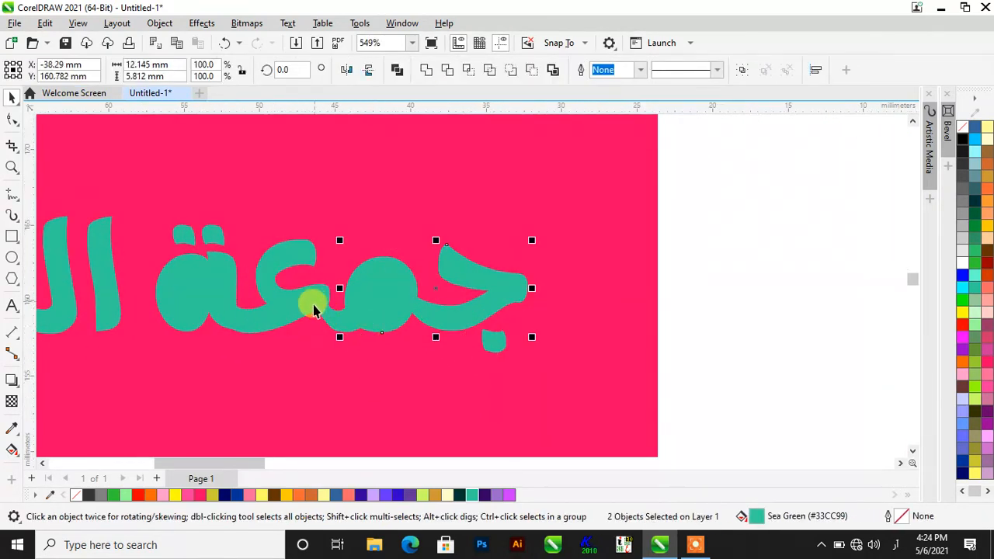
left_click(300, 289, "shift")
left_click(189, 325, "shift")
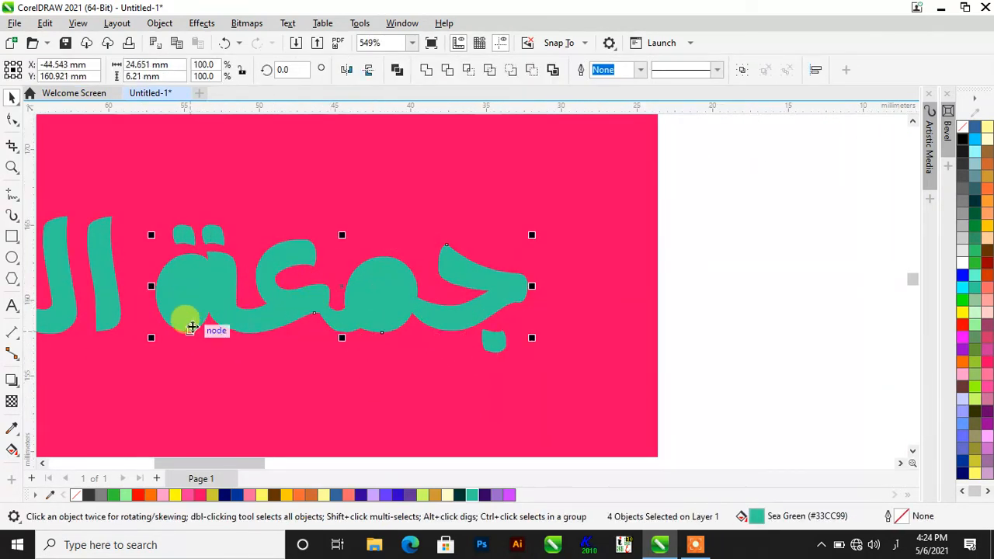
left_click(425, 71)
Step: Weld the touching letters "ل" and "و" of the word "الوداع" into one shape
scroll(448, 222, "down", 2)
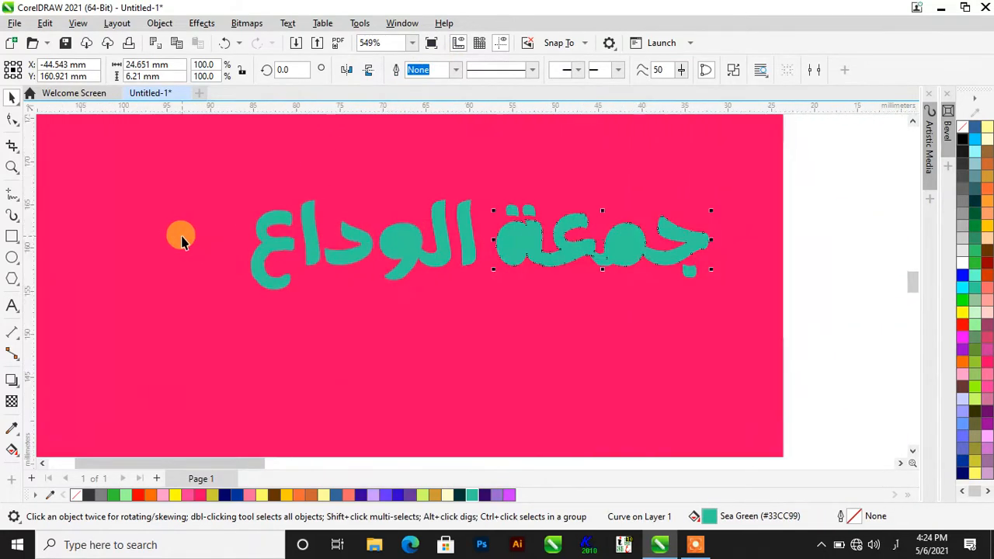
scroll(555, 251, "up", 2)
left_click(531, 269)
left_click(463, 314, "shift")
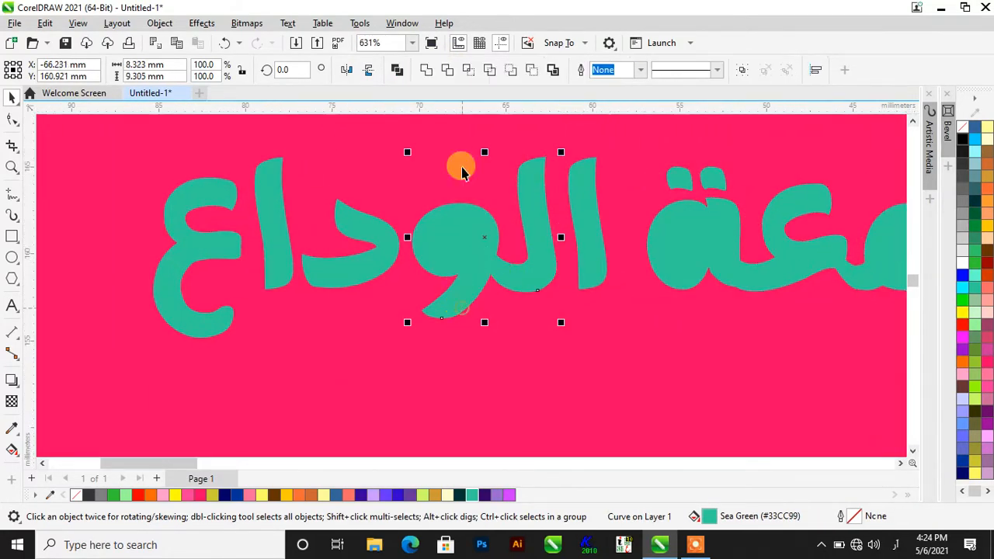
scroll(445, 202, "down", 3)
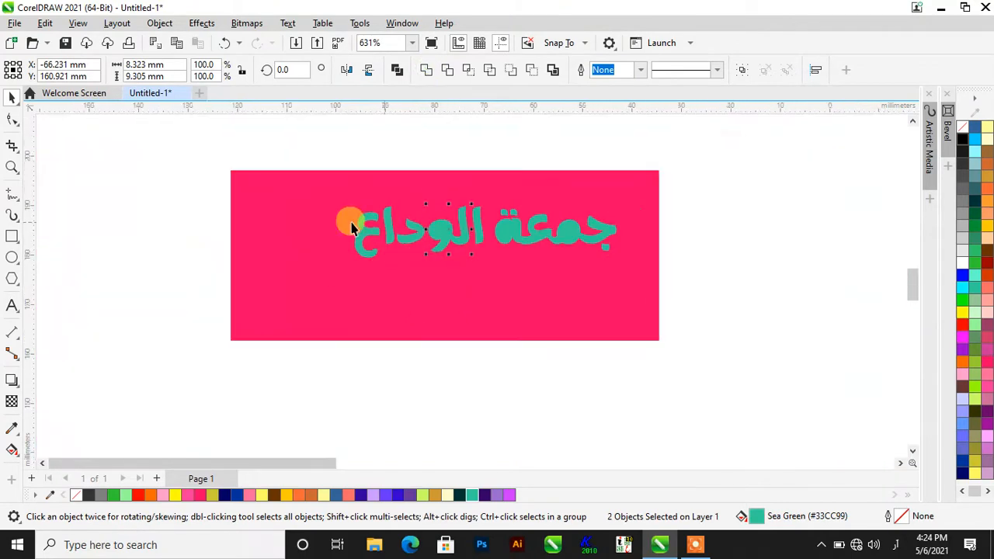
left_click(165, 171)
Step: Combine all pieces of the word "الوداع" on the square into one curve
scroll(465, 235, "up", 2)
scroll(465, 236, "up", 3)
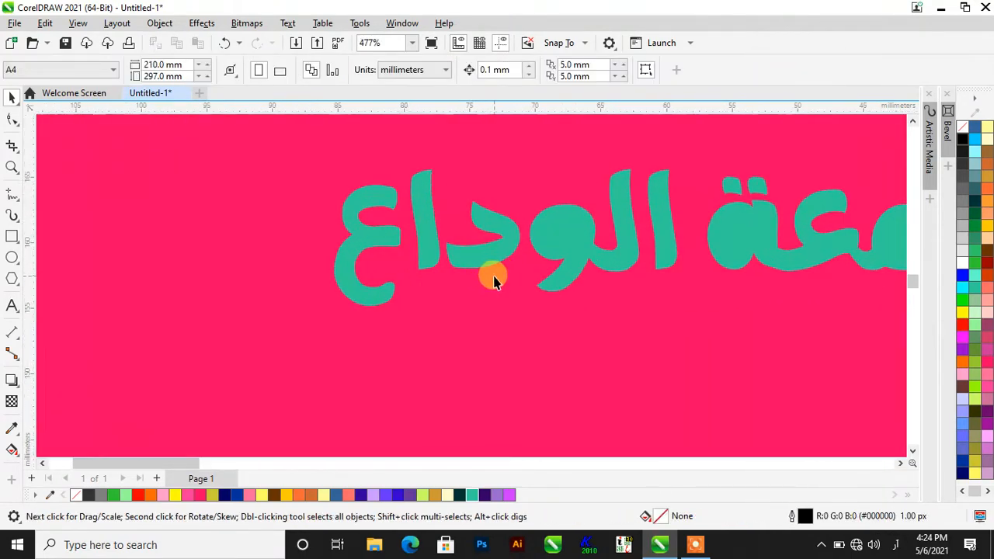
scroll(495, 278, "down", 4)
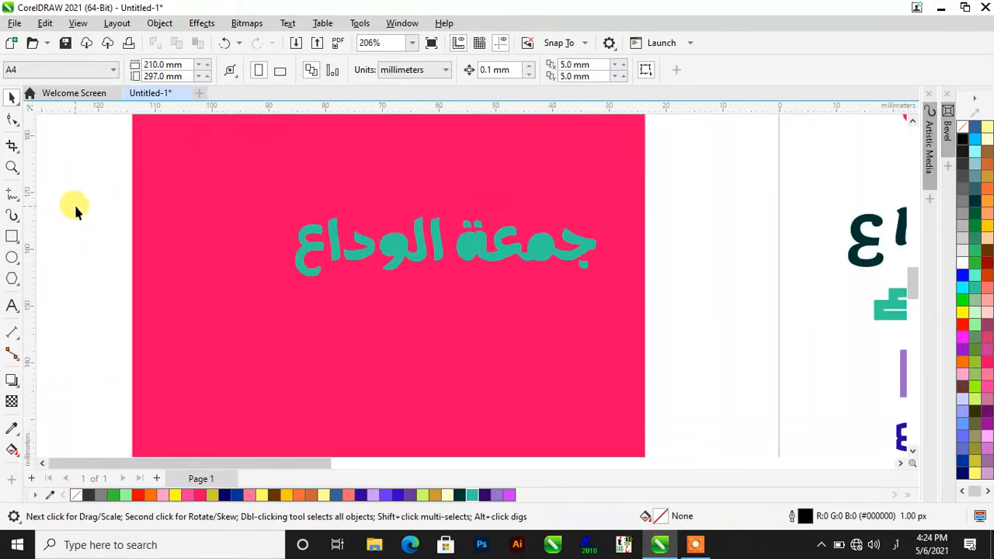
left_click_drag(75, 206, 446, 293)
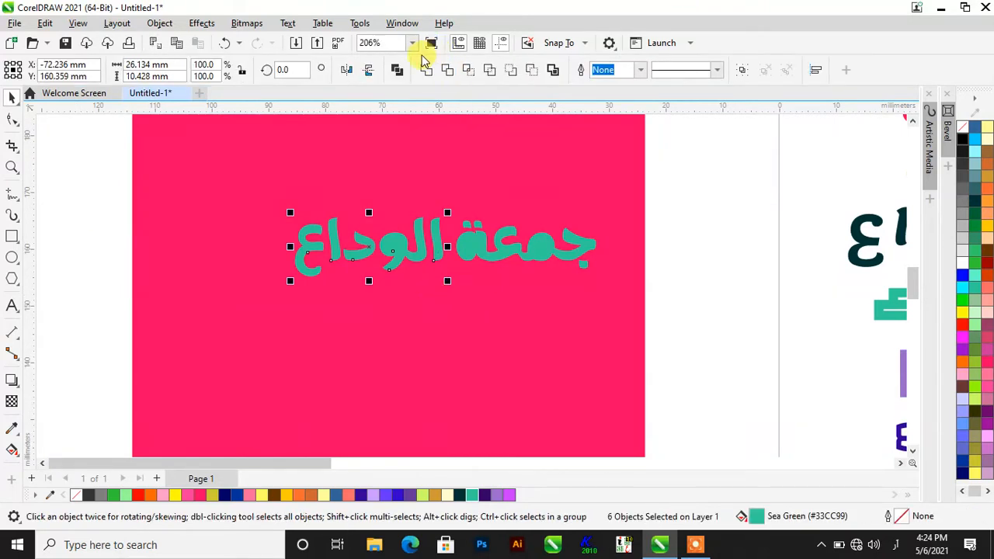
Step: Combine the pieces of the word "جمعة" into one curve and move it directly above "الوداع"
left_click_drag(684, 180, 426, 317)
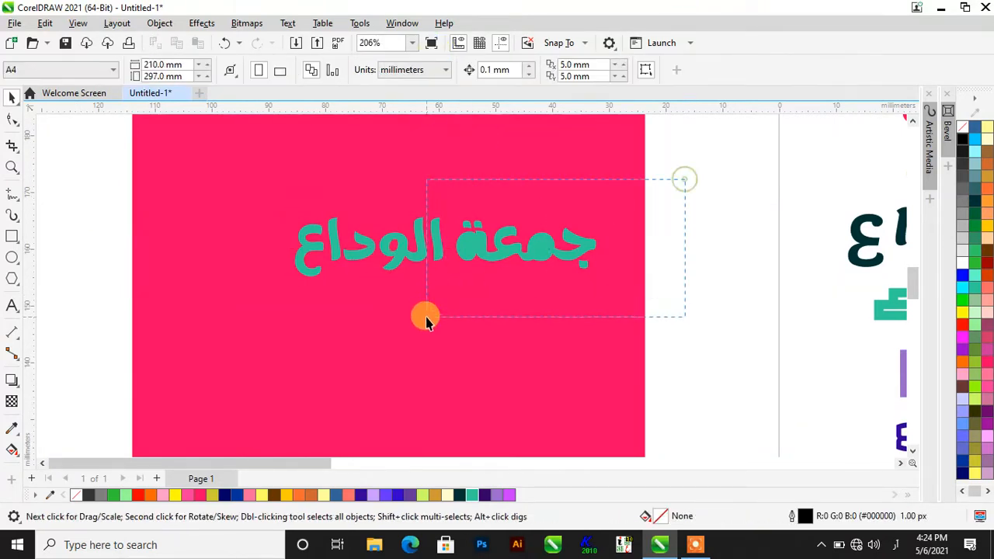
left_click(397, 70)
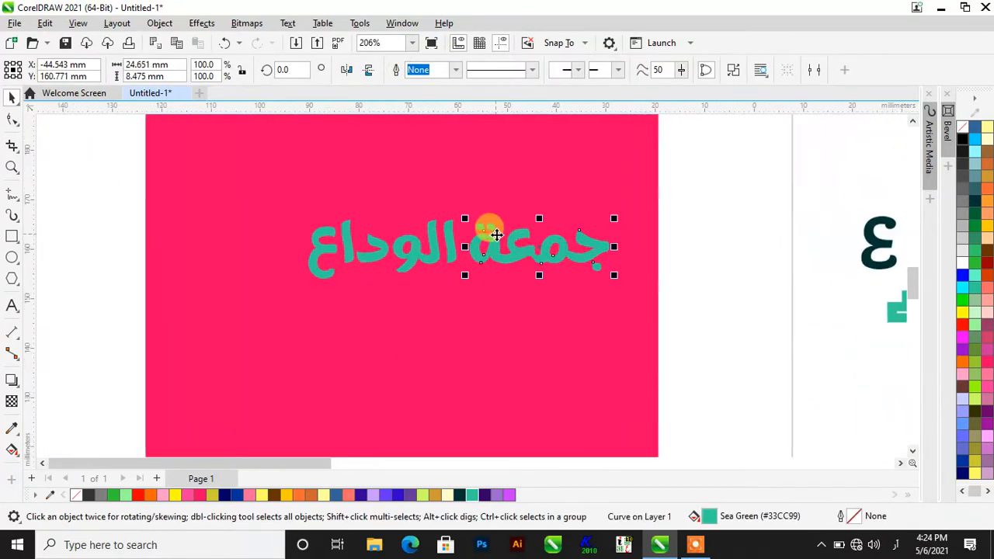
left_click_drag(522, 259, 368, 207)
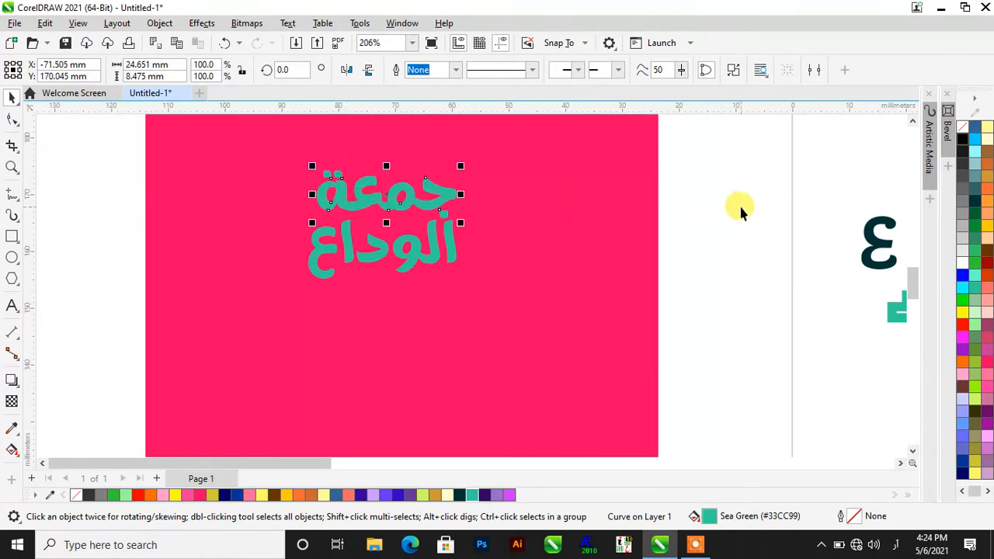
Step: Rotate the word "جمعة" about 6.4° counterclockwise and move it closely above "الوداع"
left_click(738, 207)
scroll(351, 210, "up", 2)
left_click(361, 204)
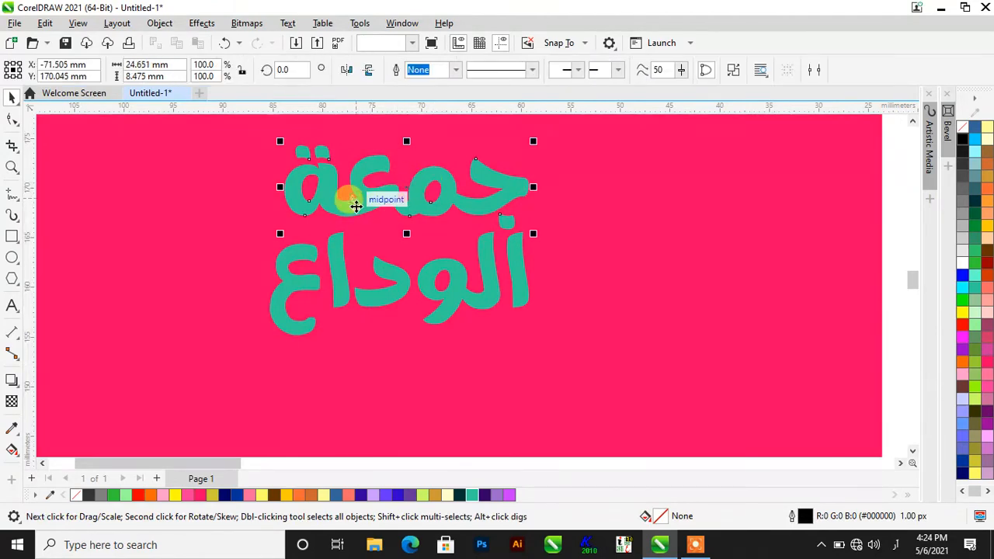
left_click(360, 205)
left_click_drag(277, 244, 284, 251)
key("F6")
scroll(404, 206, "up", 1)
key("space")
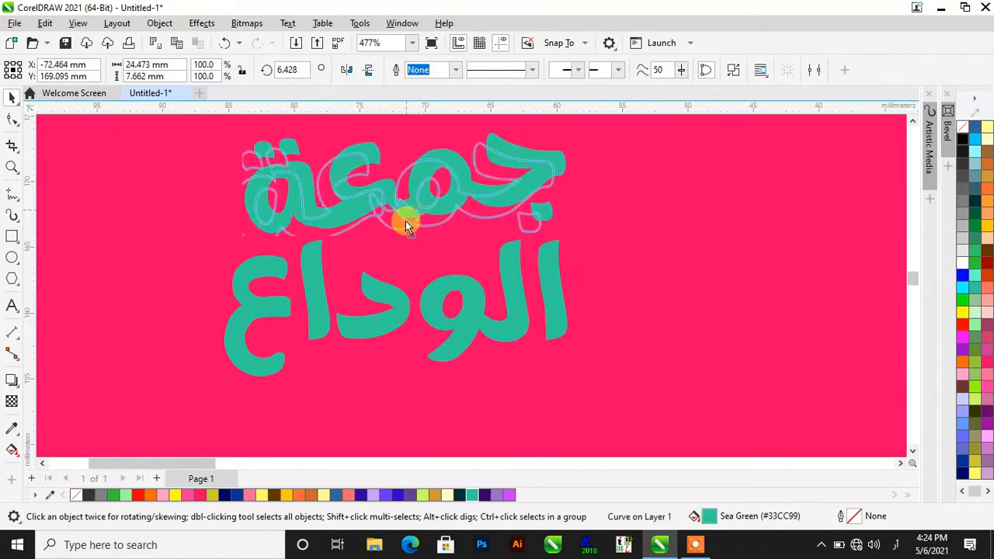
left_click_drag(405, 220, 407, 215)
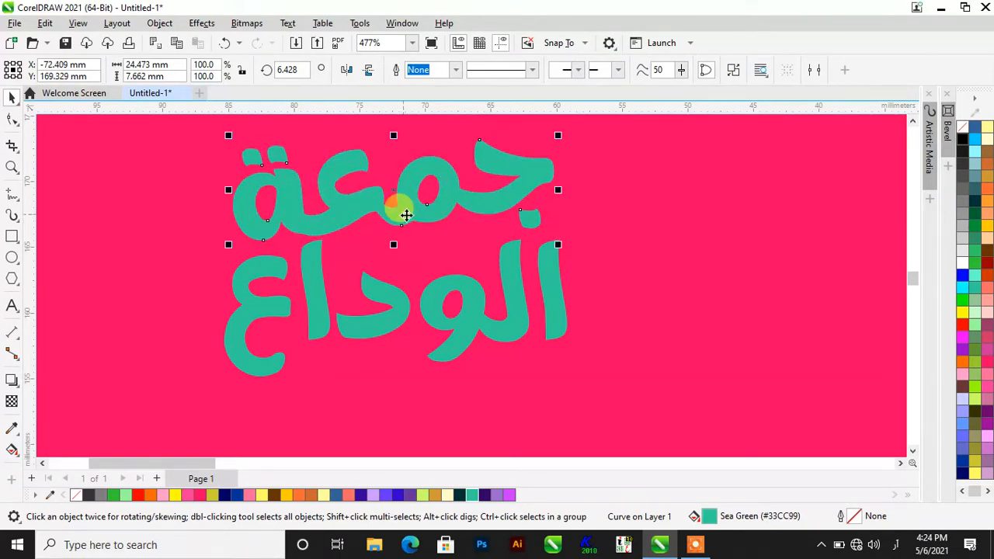
scroll(552, 128, "down", 1)
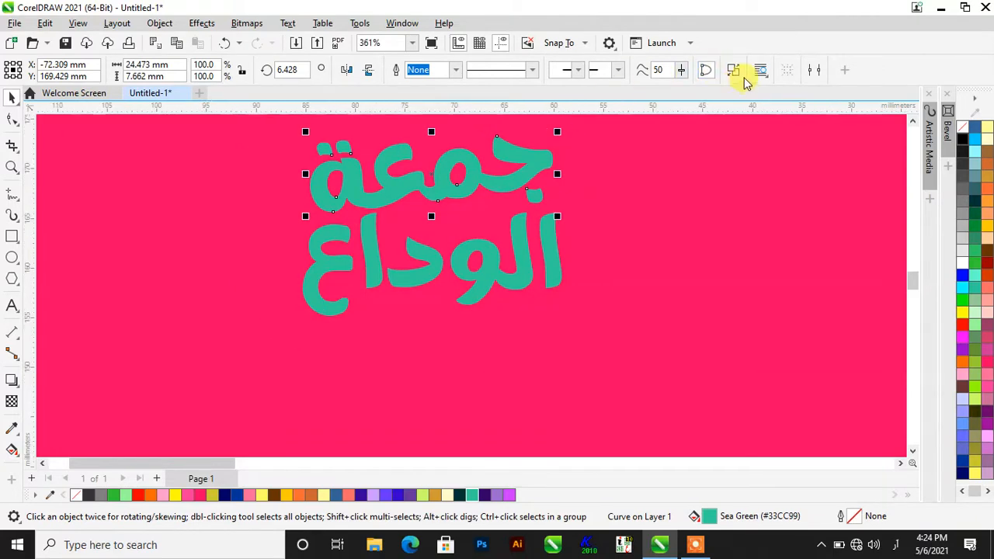
Step: Break the rotated word "جمعة" apart and weld its connected letter bodies into one shape
scroll(543, 179, "down", 2)
scroll(456, 215, "up", 3)
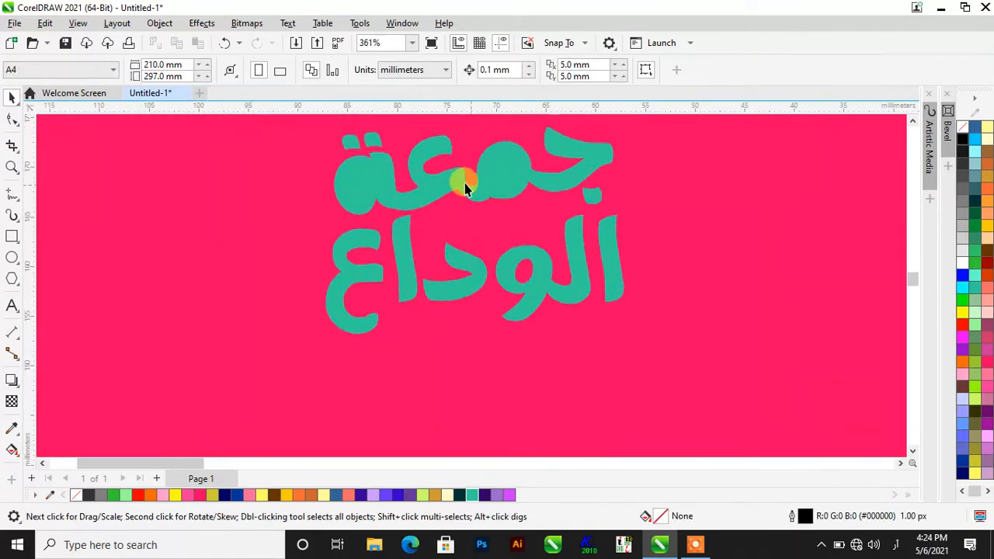
left_click(466, 194)
left_click(447, 145, "shift")
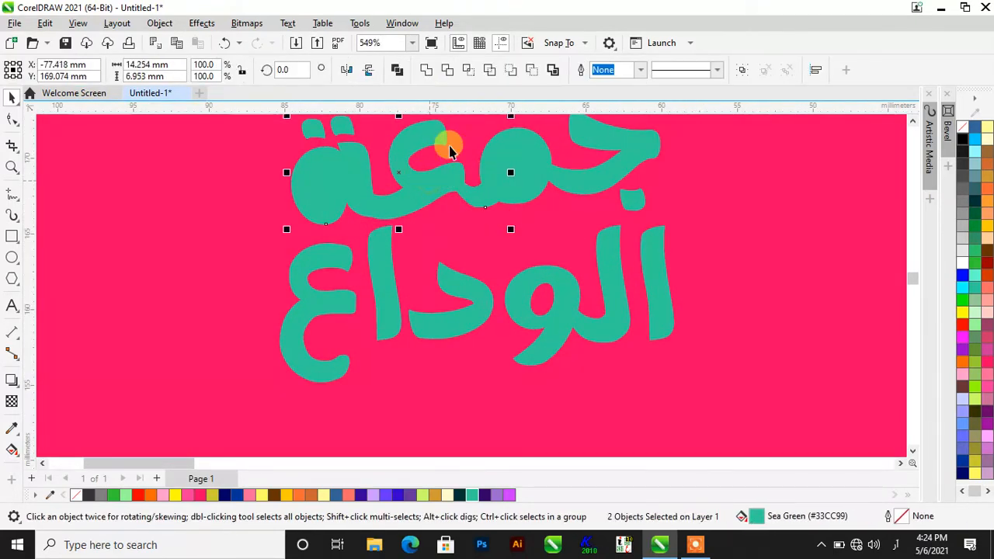
left_click(422, 69)
scroll(438, 216, "down", 1)
scroll(438, 216, "up", 2)
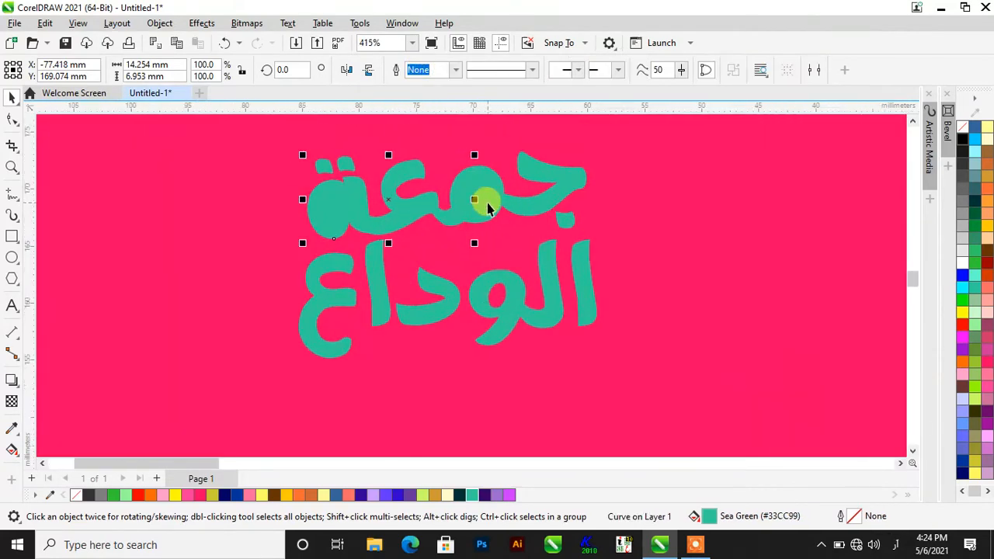
left_click(473, 218, "shift")
left_click(426, 71)
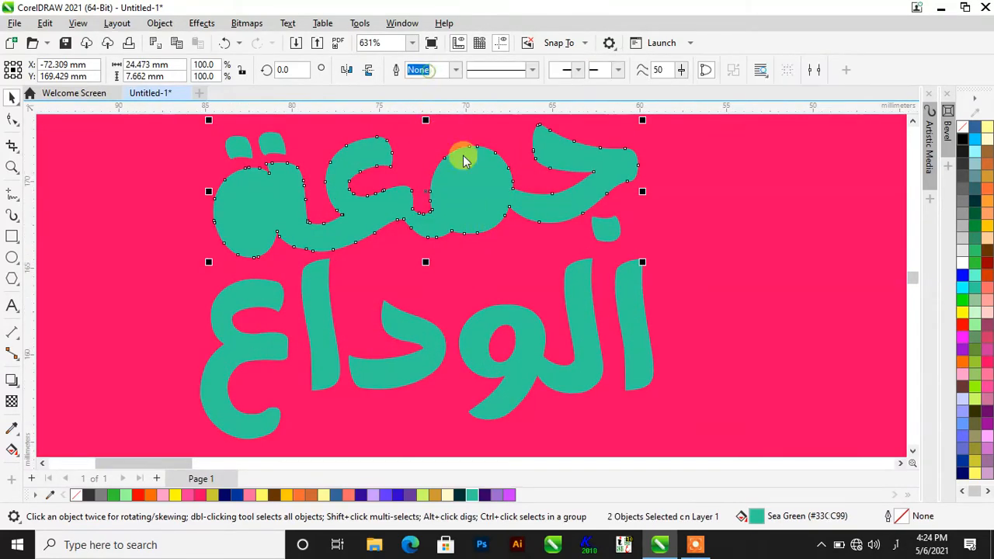
Step: Combine all pieces of the rotated word "جمعة" into one curve so its letter openings are cut out
scroll(460, 155, "down", 2)
scroll(148, 178, "down", 1)
left_click_drag(153, 147, 478, 245)
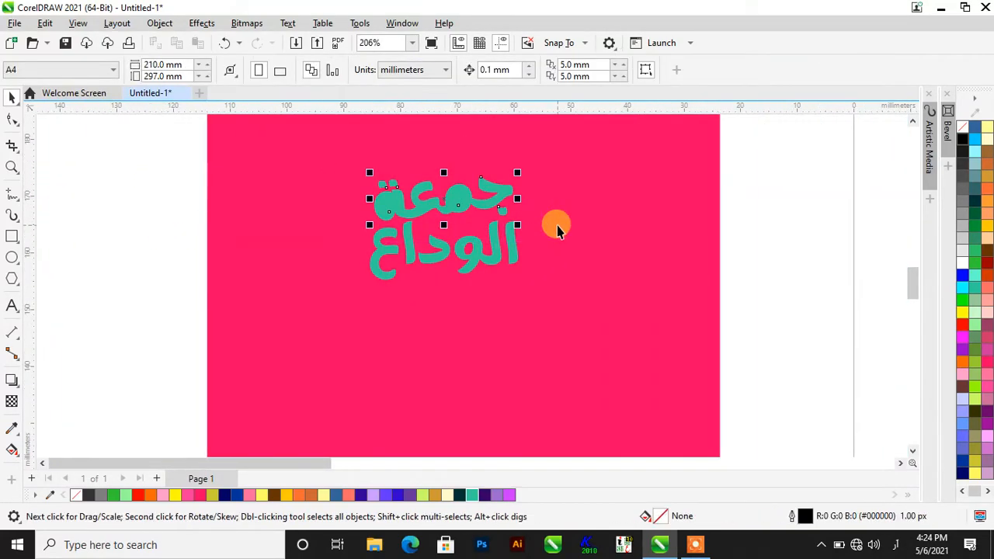
left_click(395, 71)
left_click(760, 256)
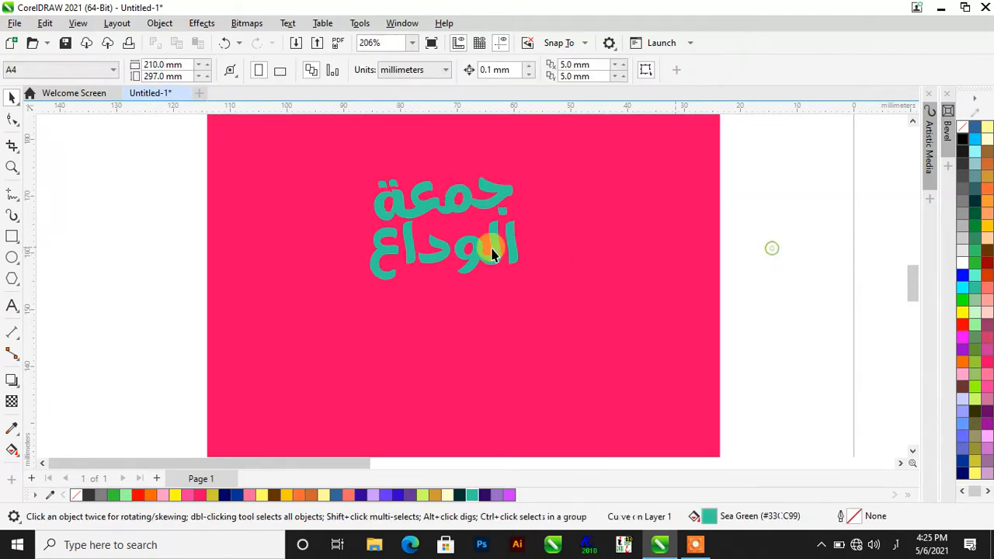
Step: Enlarge both words together to about 47.6 mm wide and 33 mm high on the pink-red square
scroll(490, 249, "down", 1)
left_click_drag(253, 186, 629, 360)
scroll(567, 277, "up", 1)
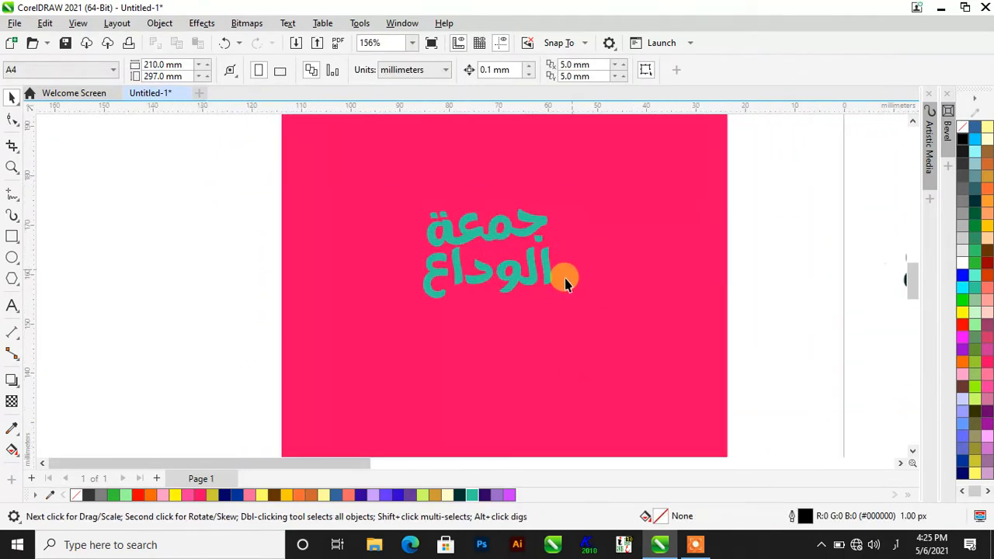
scroll(545, 320, "down", 3)
left_click_drag(554, 312, 588, 343)
scroll(554, 274, "up", 1)
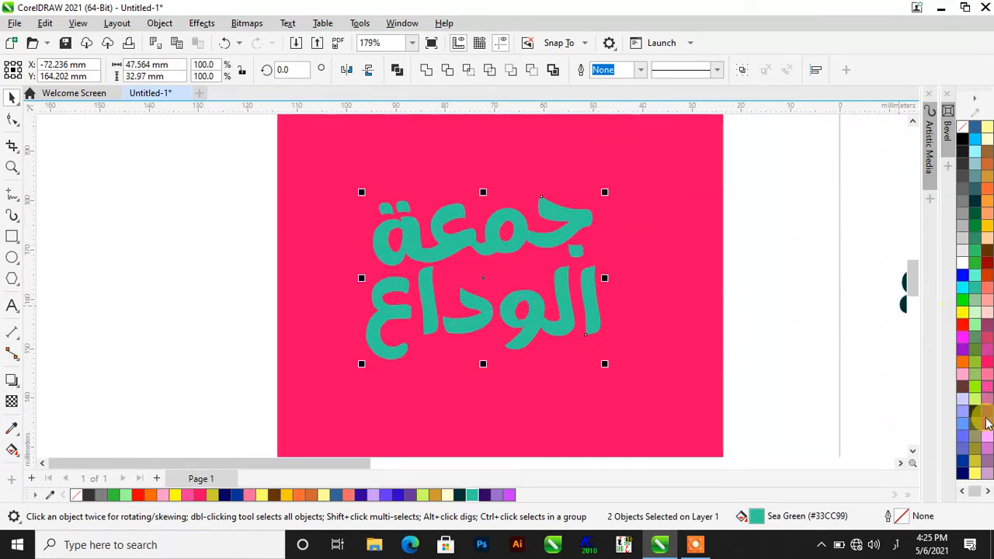
Step: Give both words a navy blue (#000066) 16 px outline behind the fill, with Scale with object and Overprint outline enabled
right_click(963, 475)
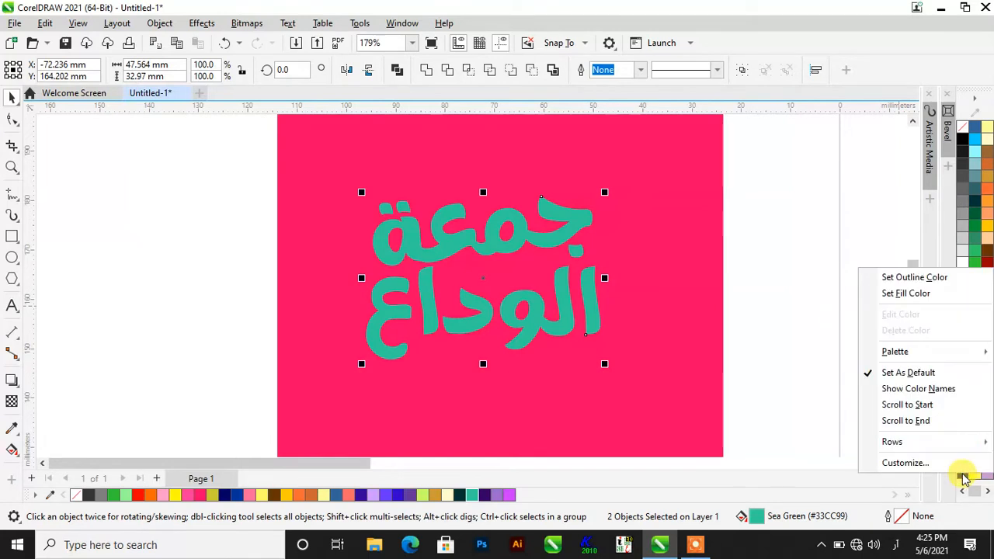
left_click(921, 277)
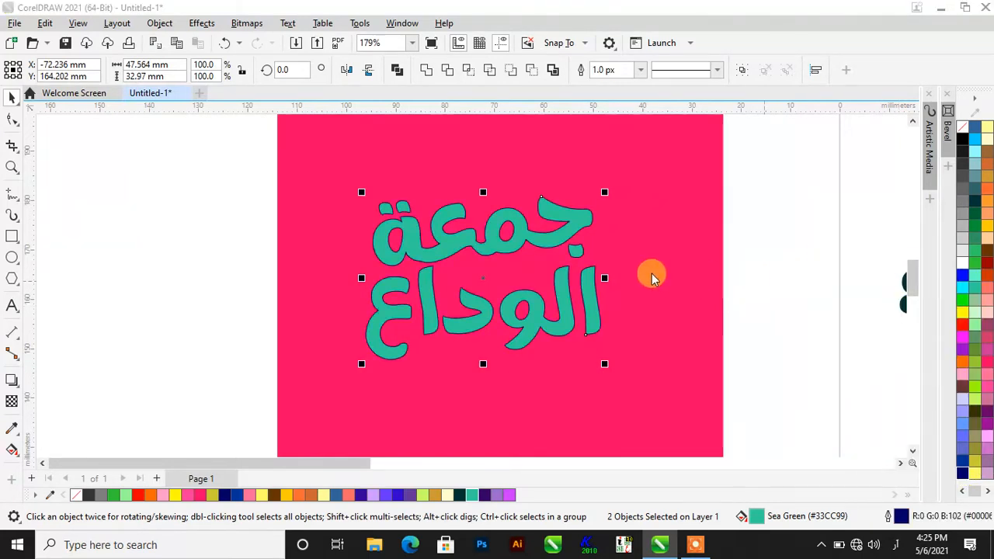
key("F12")
left_click(428, 186)
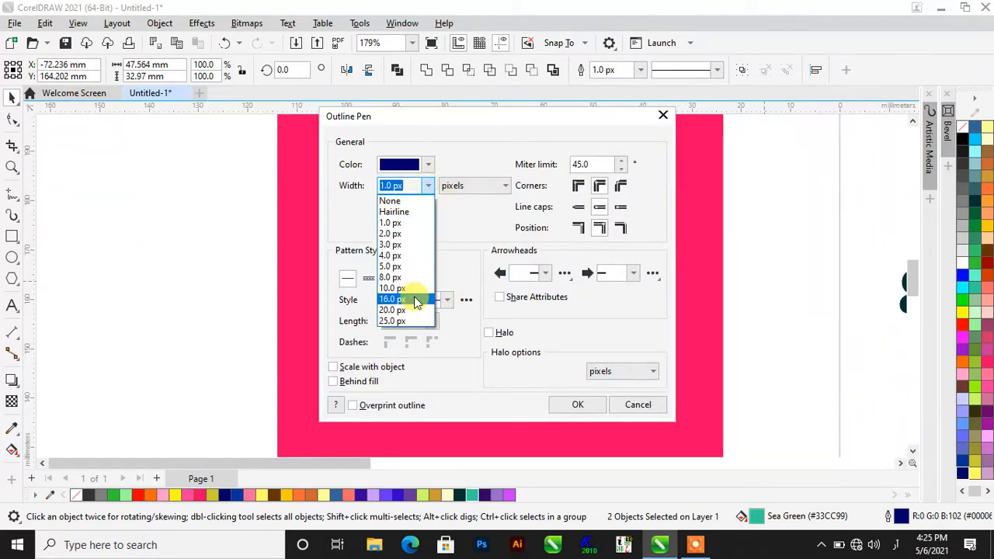
left_click(399, 290)
left_click_drag(428, 126, 677, 127)
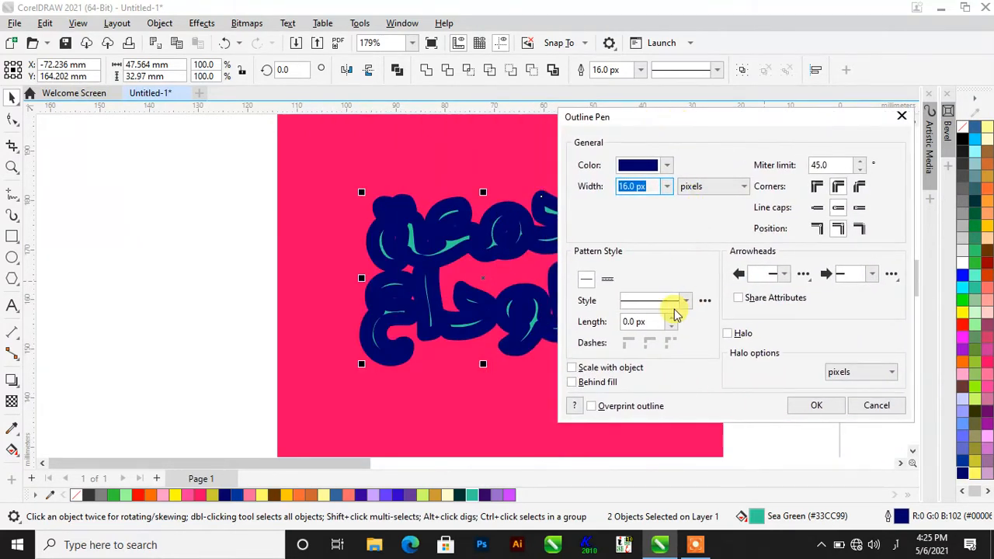
left_click(608, 382)
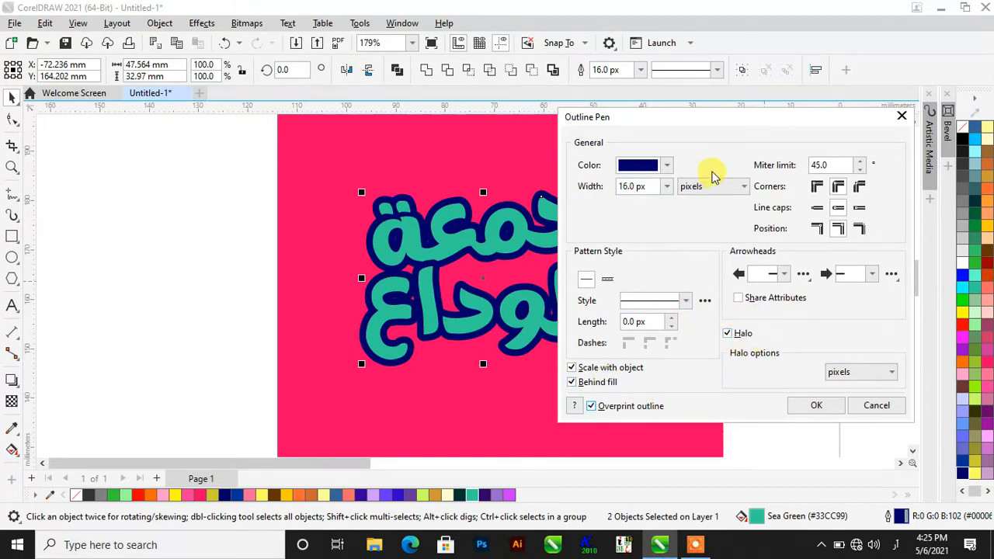
left_click(665, 166)
left_click(693, 156)
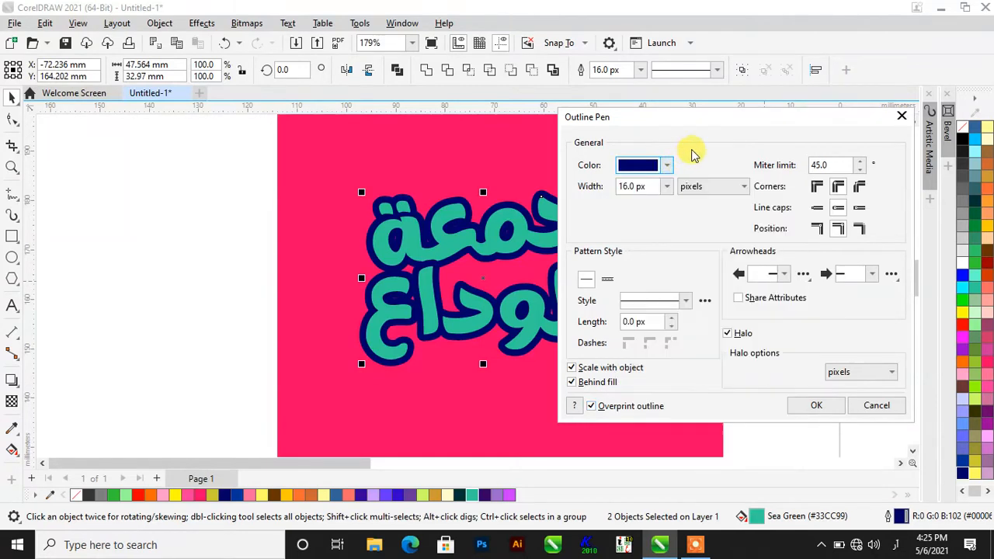
Step: Reduce the navy outline of both words, trying 5 px and 10 px before setting it to 8 px
left_click(666, 188)
left_click(648, 270)
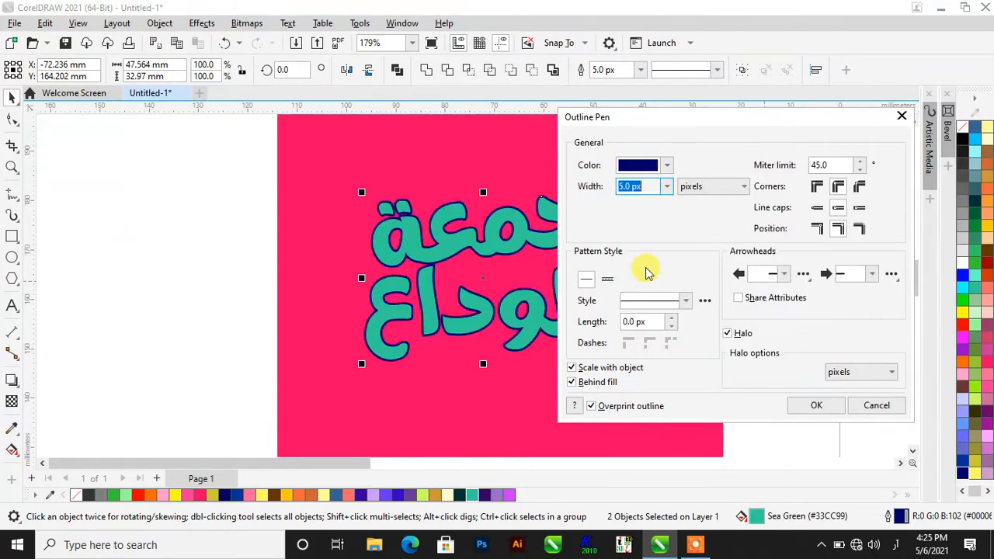
left_click(666, 187)
left_click(664, 291)
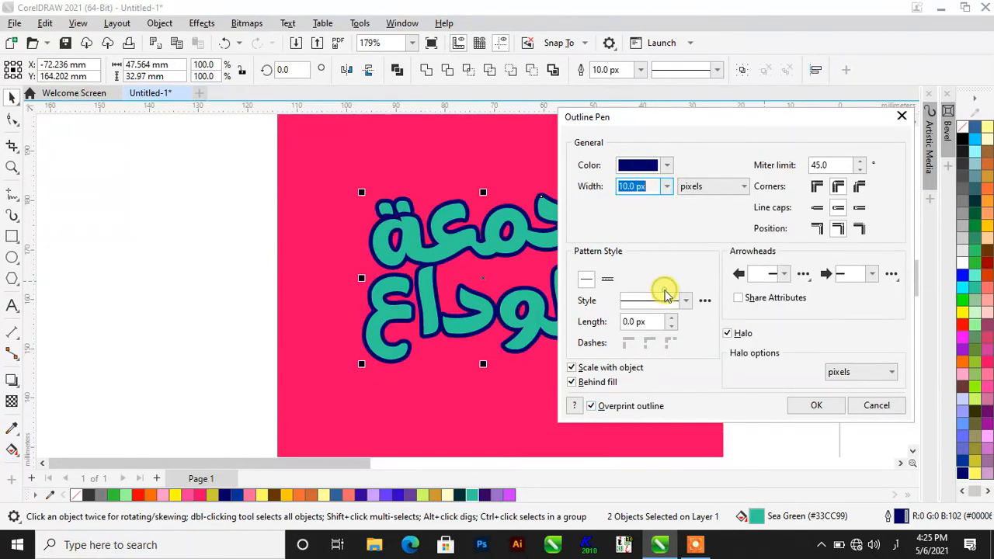
left_click(816, 404)
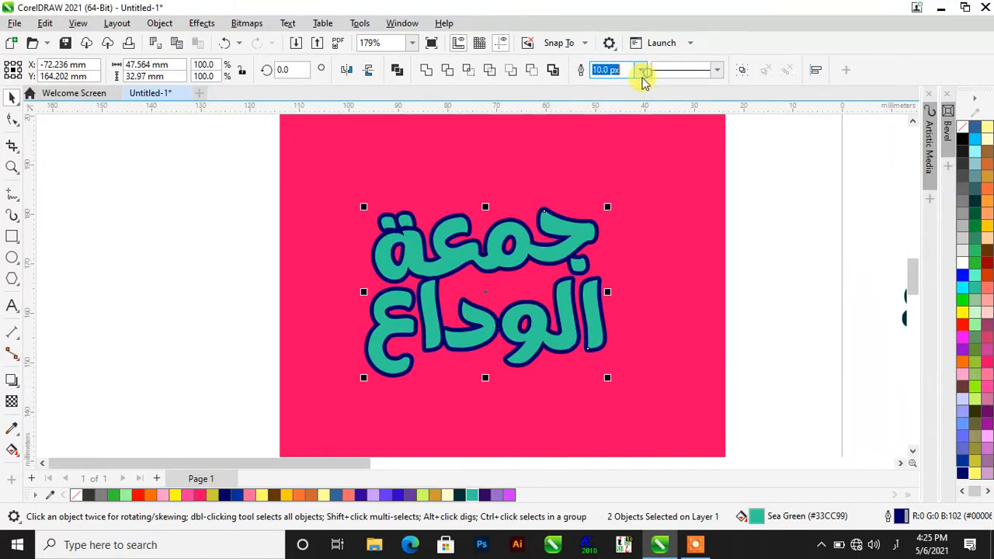
left_click(641, 70)
left_click(632, 160)
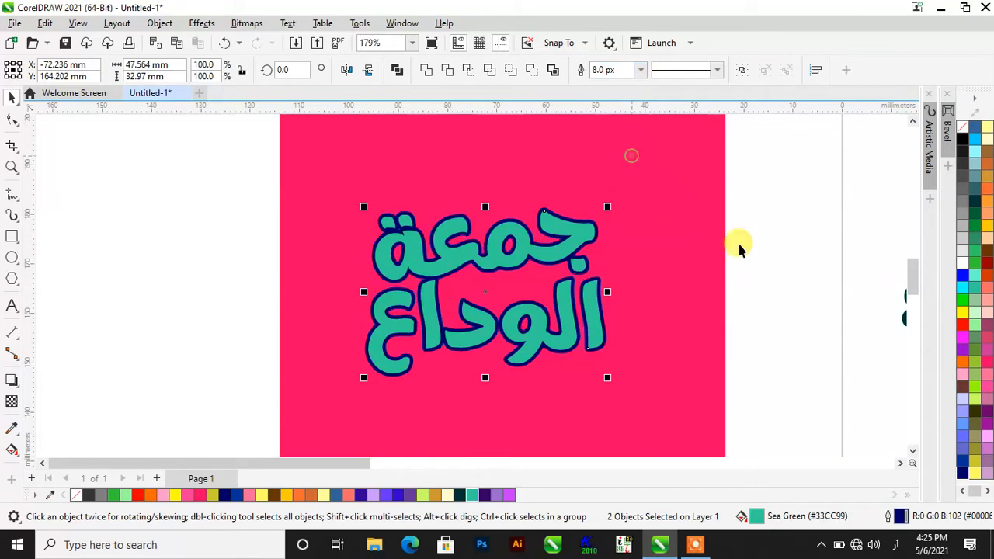
Step: Group the two outlined words "جمعة" and "الوداع"
left_click(785, 254)
scroll(570, 318, "down", 1)
scroll(570, 318, "up", 1)
left_click(571, 322)
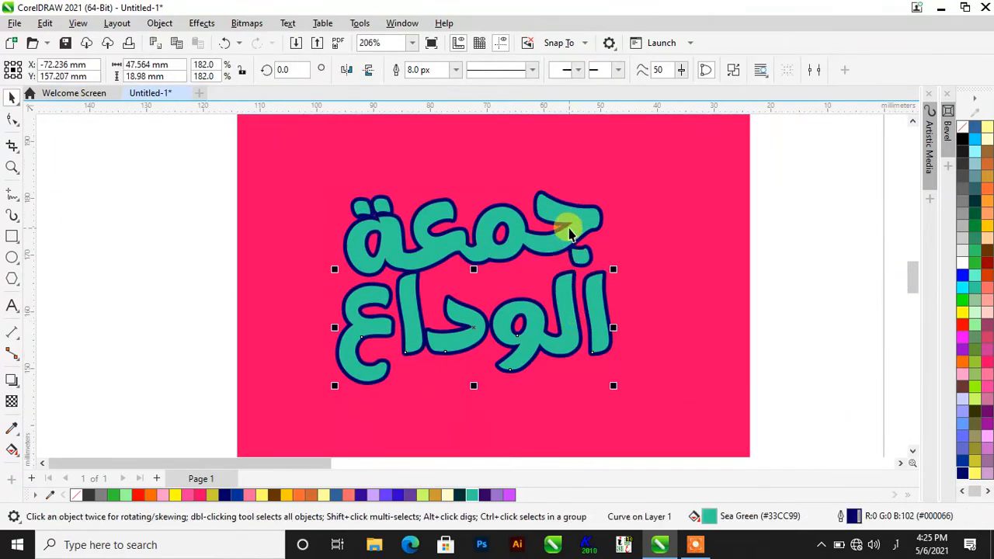
left_click(569, 231, "shift")
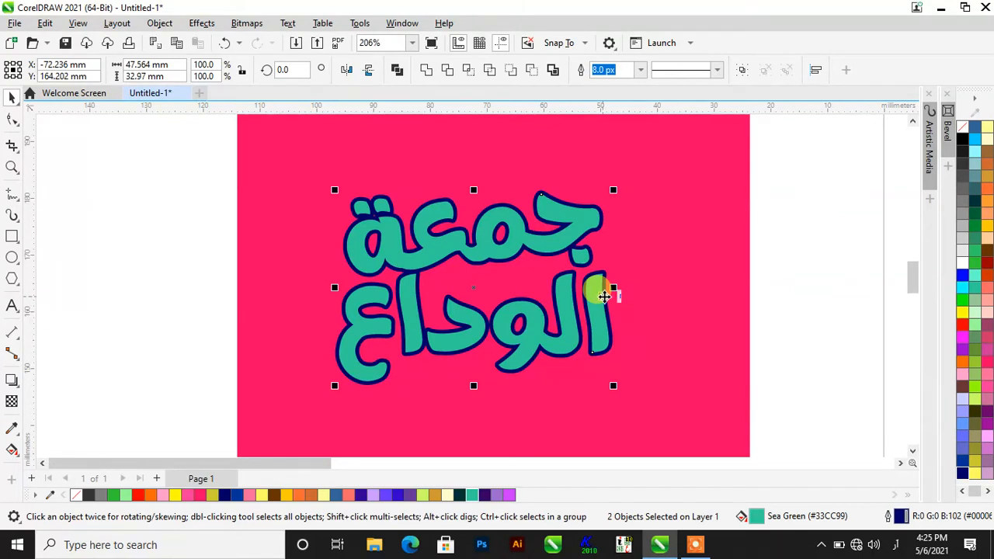
scroll(466, 256, "down", 2)
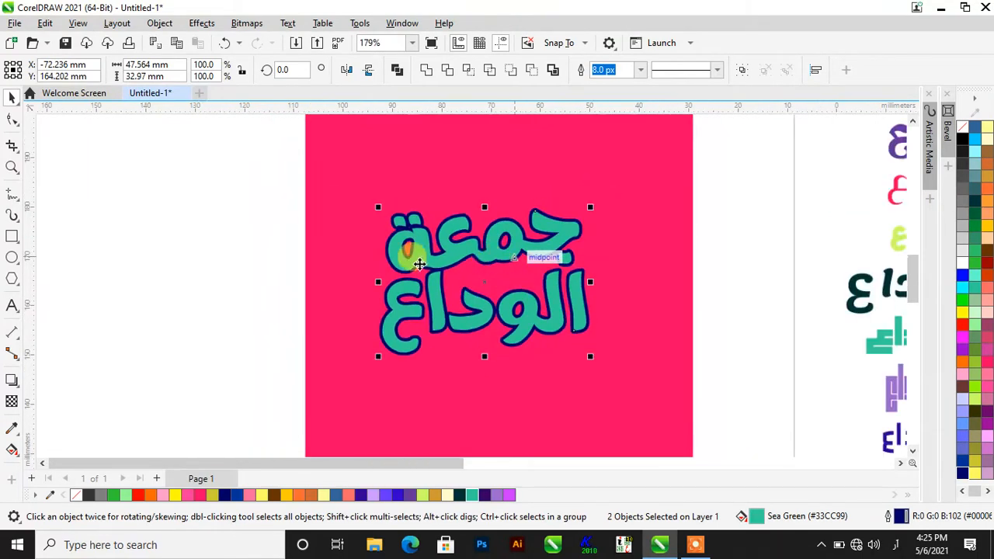
left_click(278, 224)
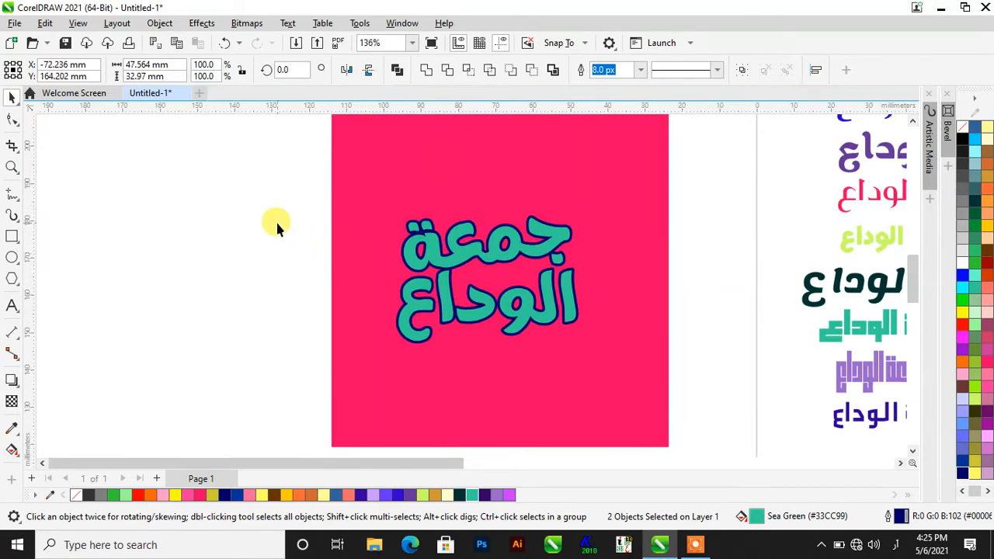
left_click(447, 237)
left_click_drag(278, 177, 633, 386)
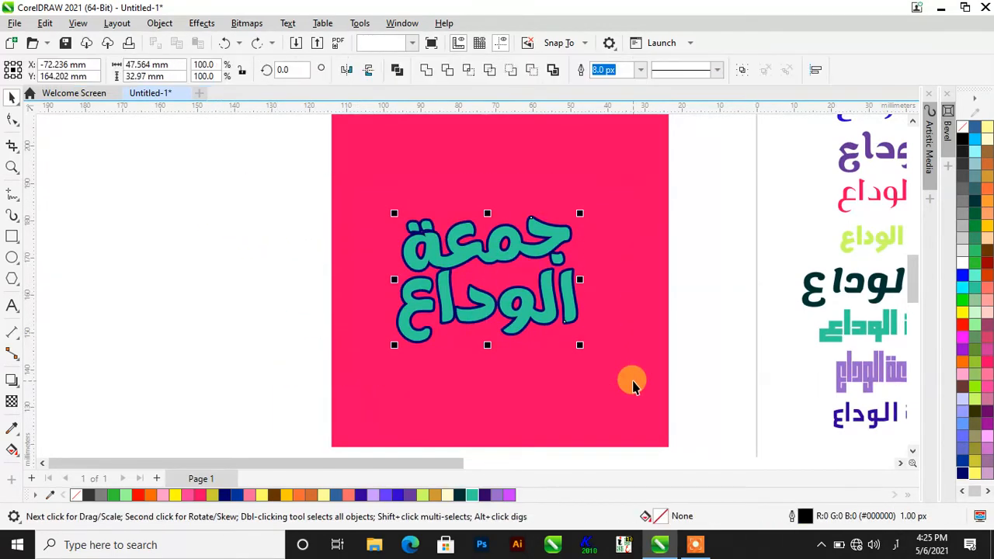
key("ctrl+g")
scroll(505, 289, "up", 1)
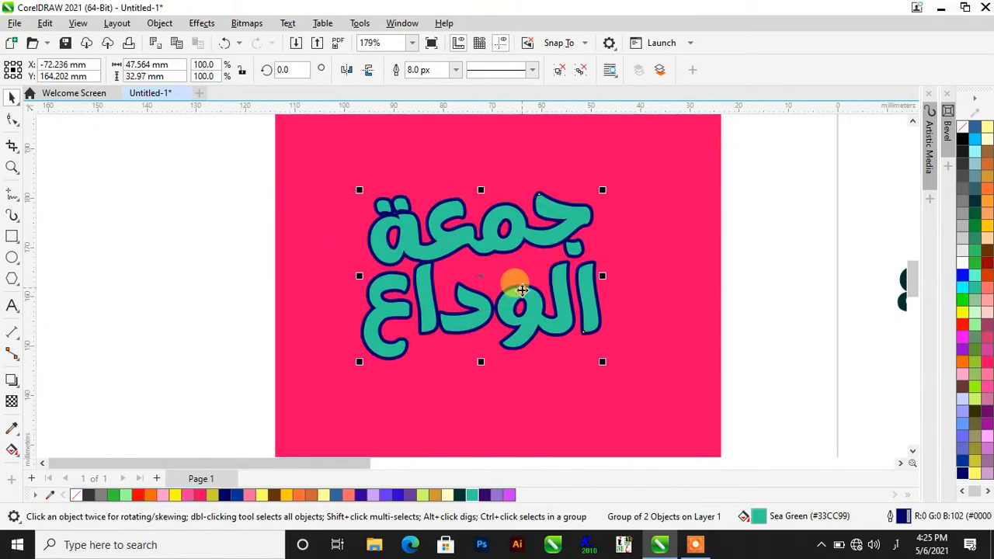
Step: Copy the grouped lettering and paste a duplicate at the same position
right_click(522, 289)
left_click(603, 179)
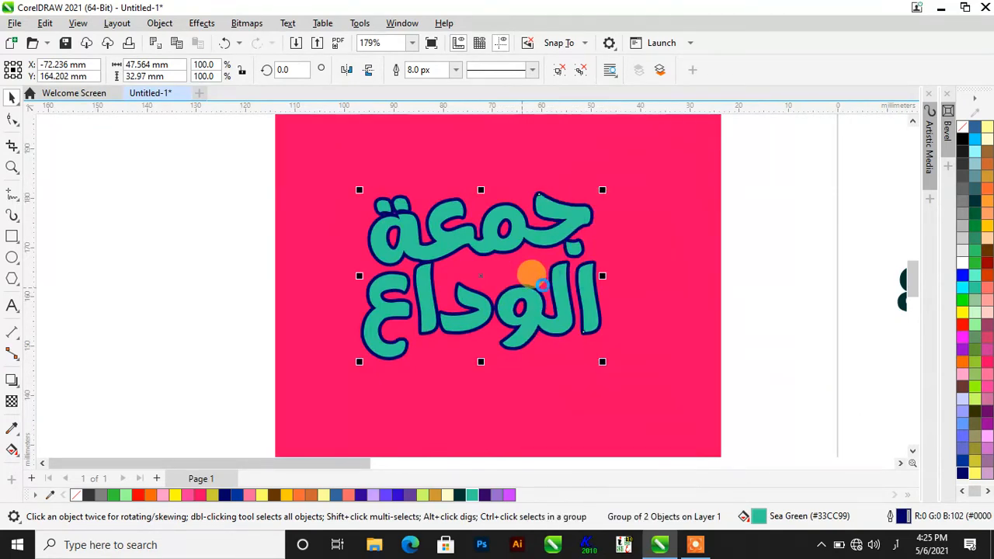
right_click(540, 280)
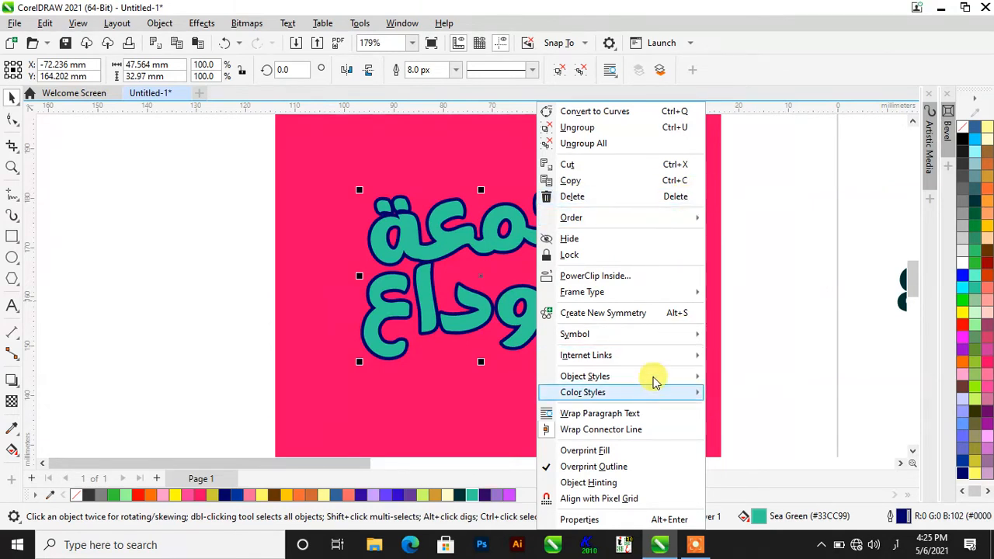
left_click(754, 216)
right_click(756, 218)
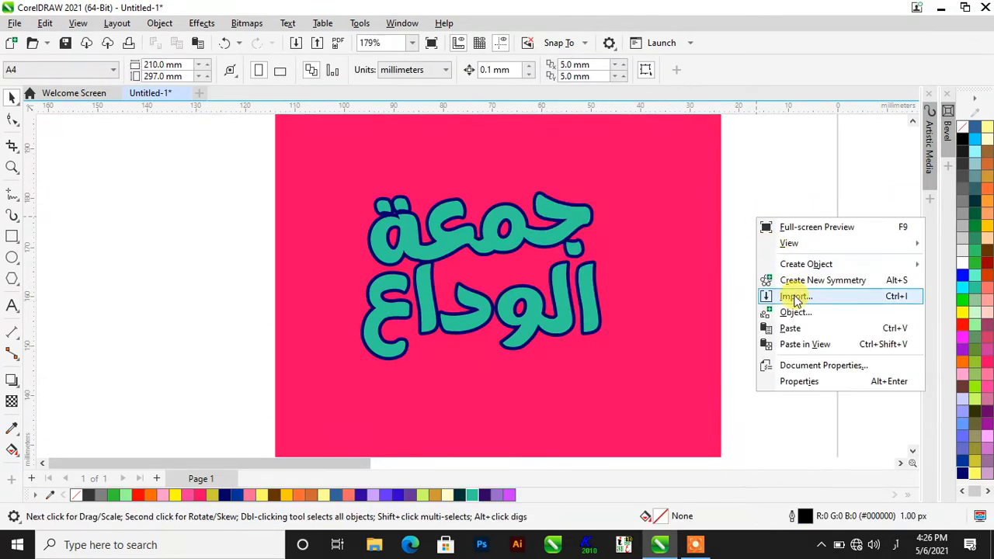
left_click(793, 328)
left_click(742, 300)
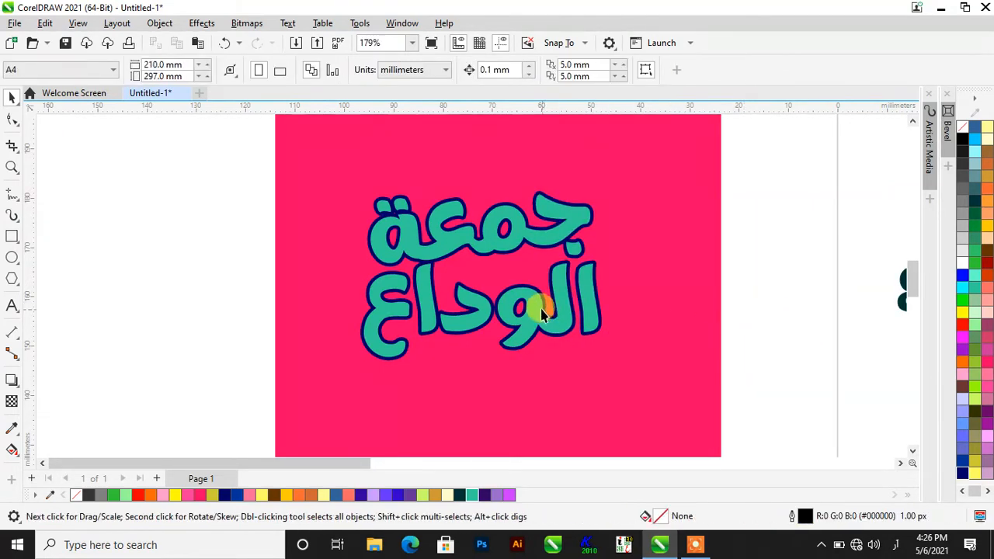
Step: Give one copy of the lettering a Deep Navy Blue (#000066) fill without outline, placed behind the other copy
left_click(552, 239)
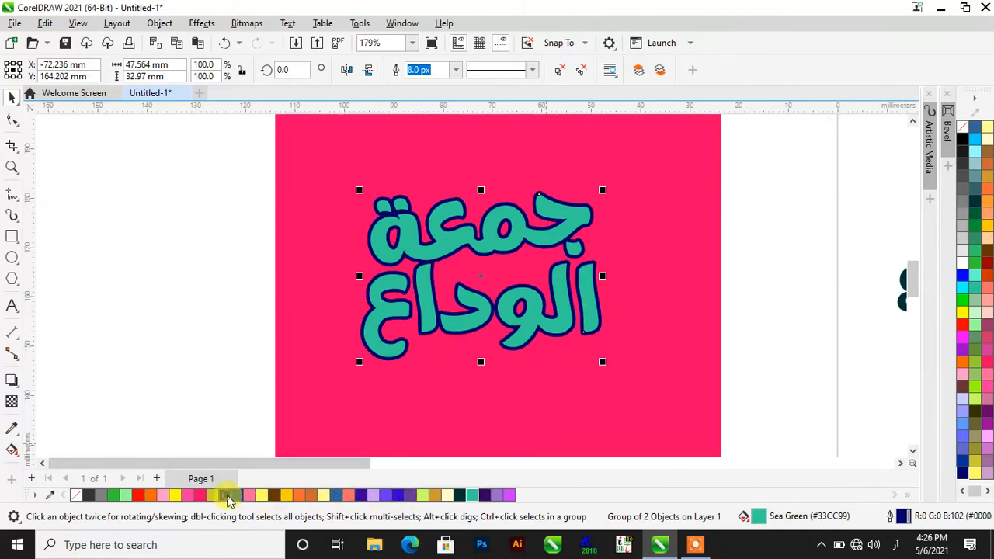
right_click(969, 136)
left_click(944, 140)
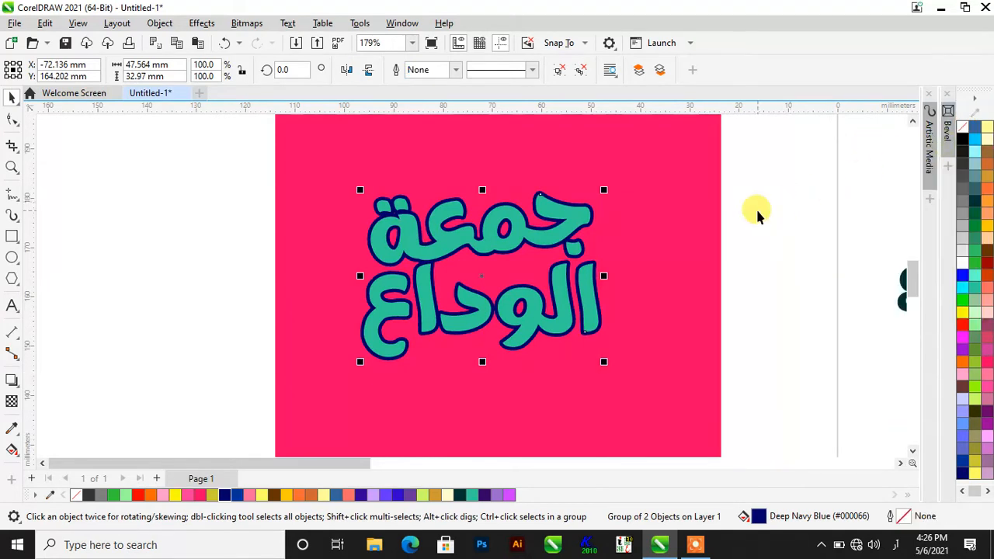
Step: Nudge the navy copy about 1.1 mm to the right and 0.6 mm down as an offset shadow
key("Right")
key("Right")
key("Right")
key("Right")
key("Right")
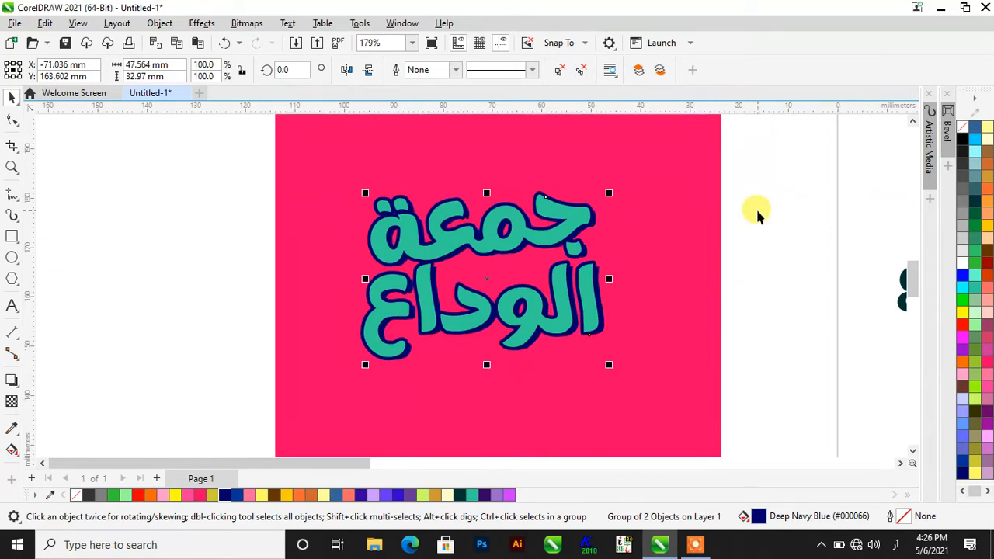
Step: Nudge the navy shadow copy a further 0.1 mm to the right and deselect it
key("Up")
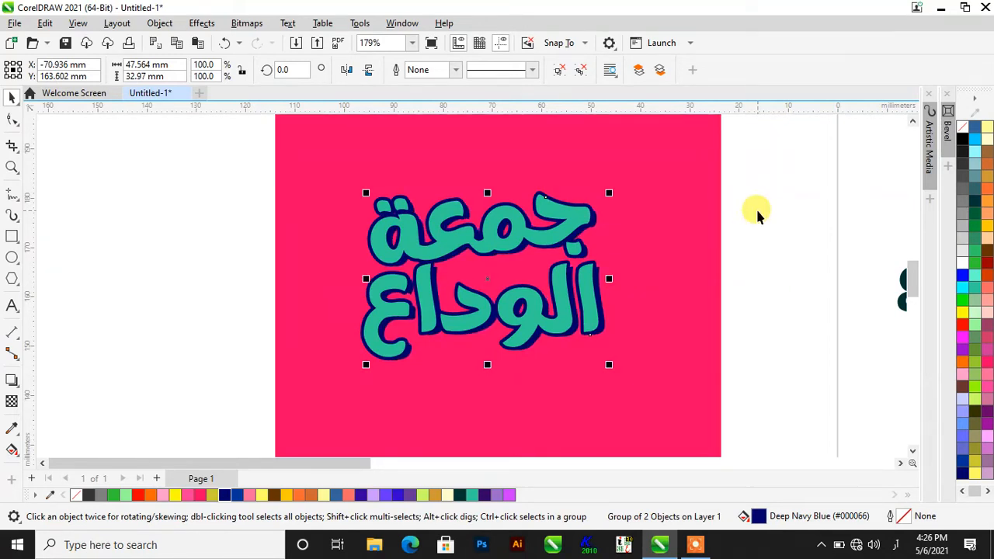
left_click(757, 221)
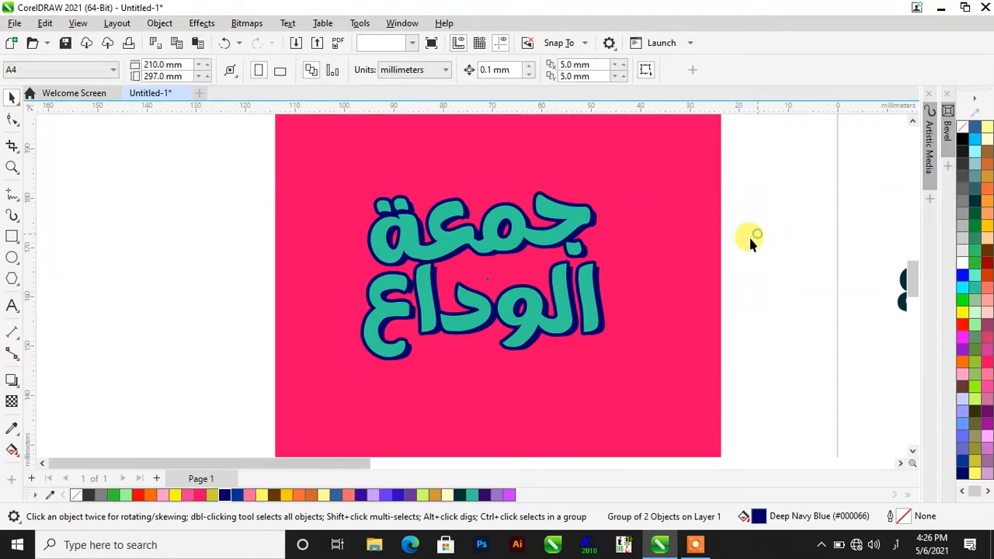
scroll(548, 262, "down", 2)
scroll(537, 261, "up", 1)
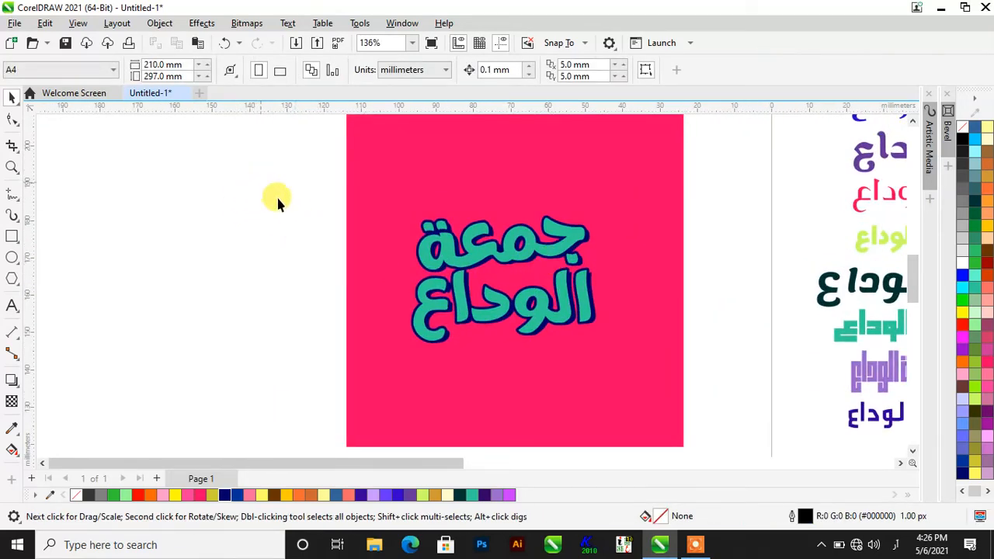
Step: Ungroup the outlined sea green lettering into its separate words
left_click_drag(278, 201, 644, 386)
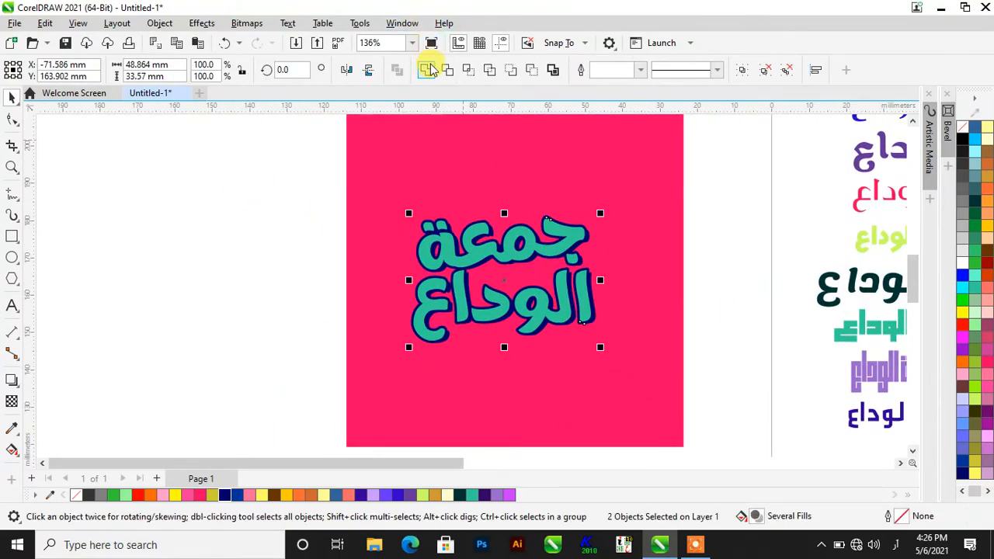
left_click(333, 275)
left_click(456, 260)
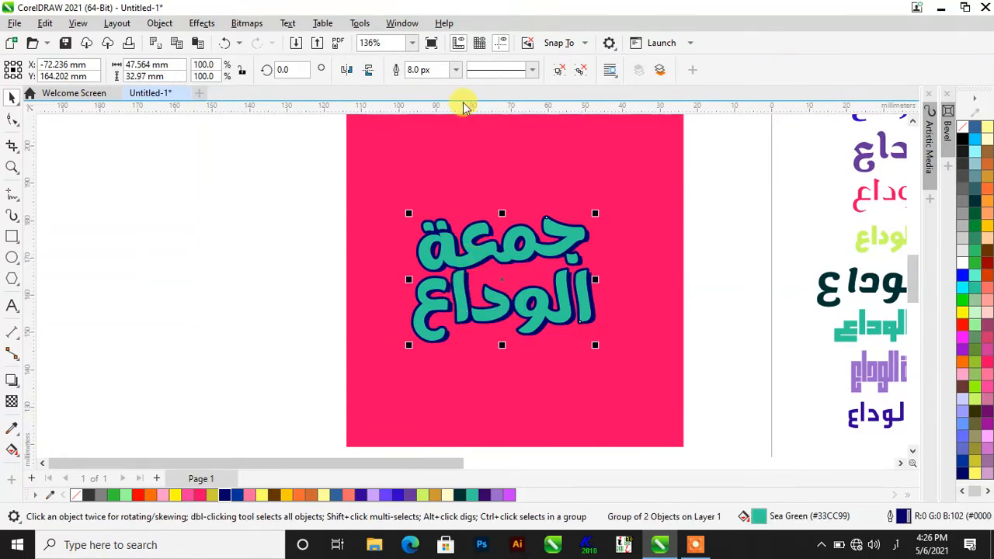
left_click(559, 69)
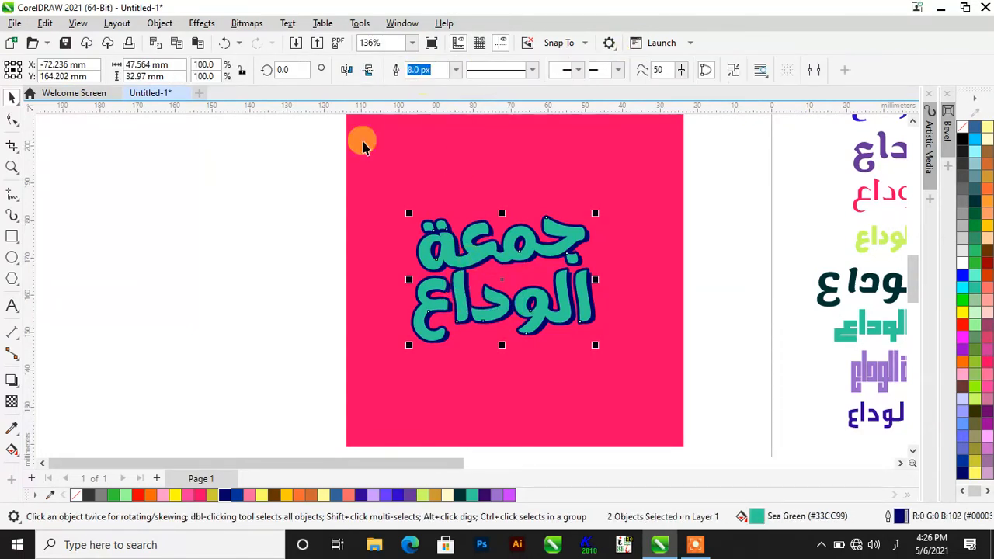
left_click(217, 228)
Step: Start a straight-sided Pen shape at the last alef of "الوداع", running along the underside of "جمعة" to the jeem's dot
scroll(513, 307, "up", 1)
scroll(513, 307, "up", 3)
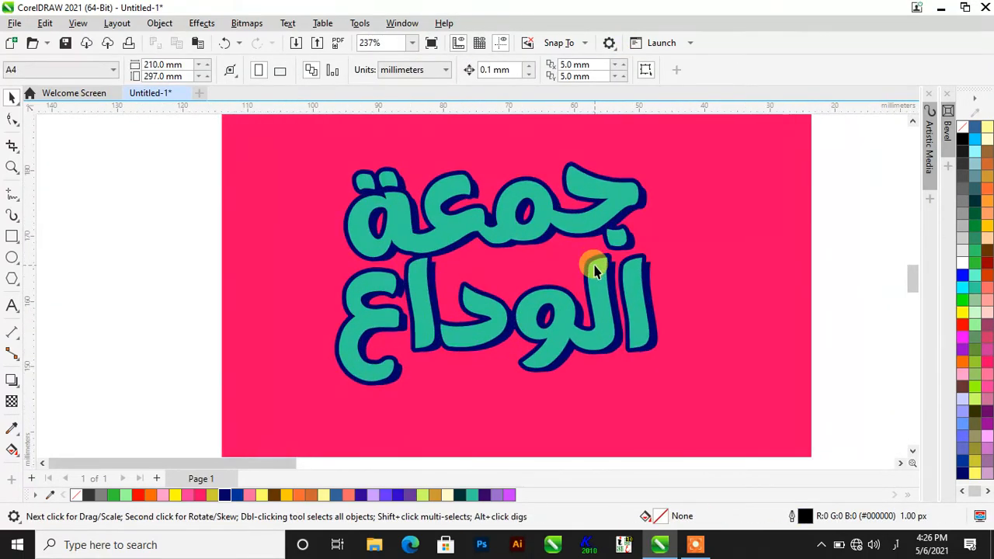
scroll(326, 270, "up", 1)
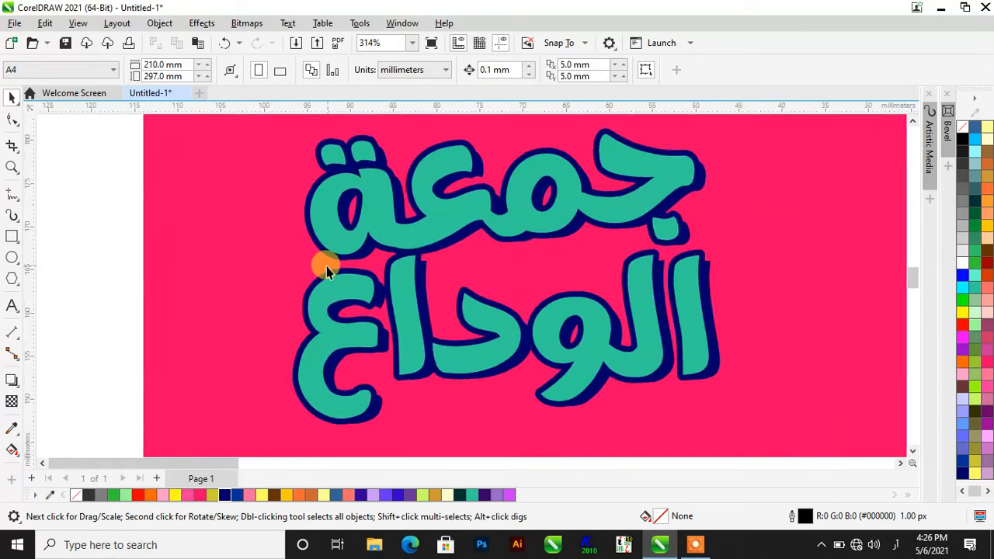
left_click(19, 204)
left_click(62, 240)
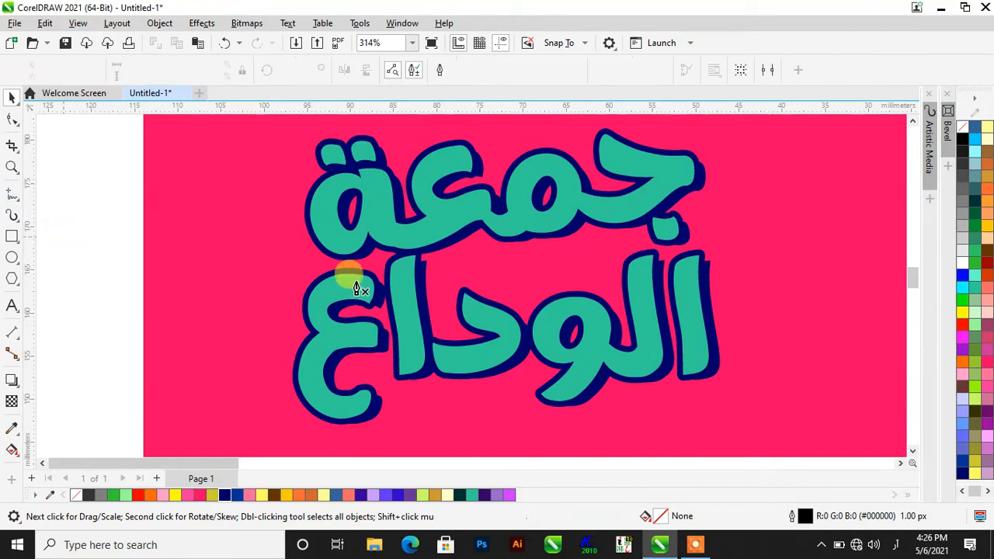
scroll(451, 349, "up", 1)
left_click(422, 334)
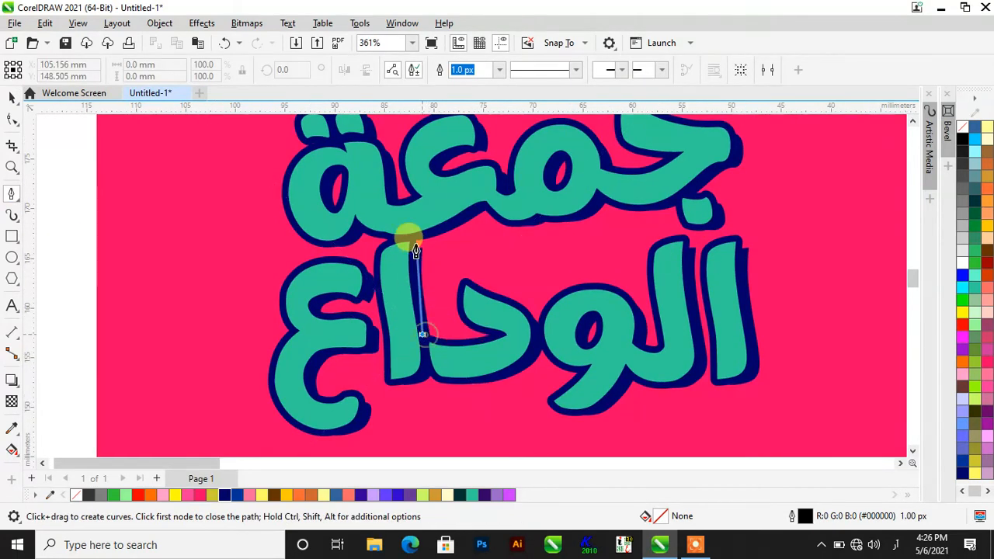
left_click(415, 241)
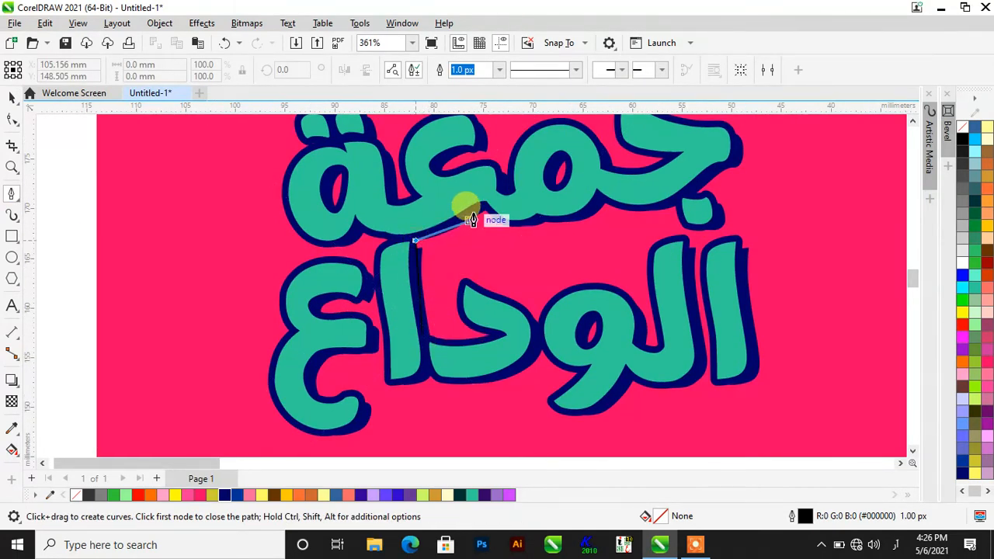
left_click(557, 215)
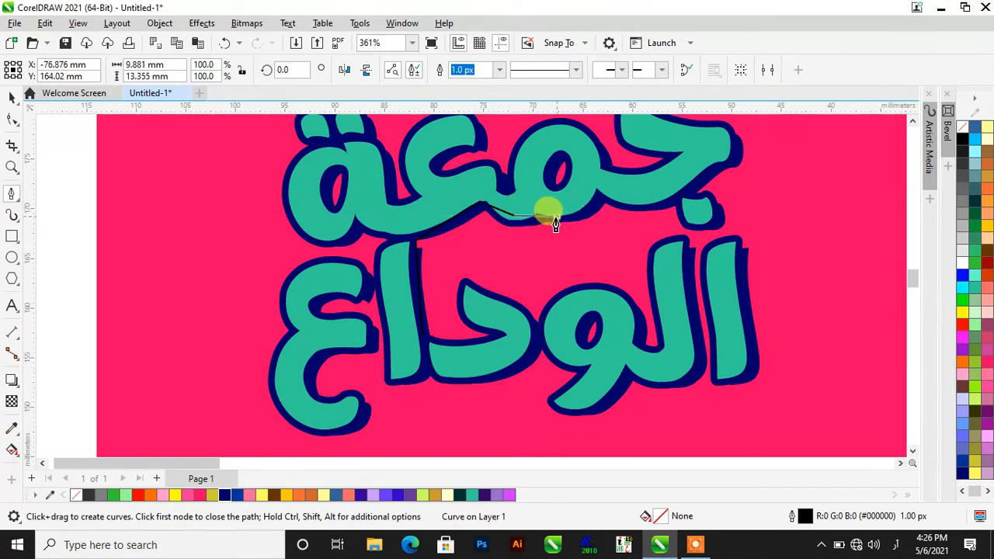
left_click(597, 189)
left_click(634, 180)
left_click(672, 191)
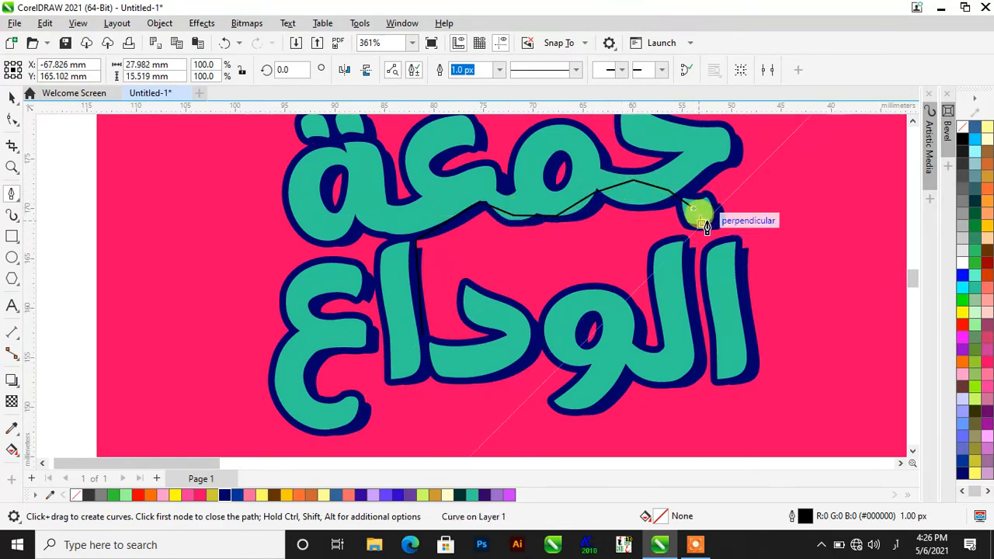
left_click(704, 219)
double_click(705, 221)
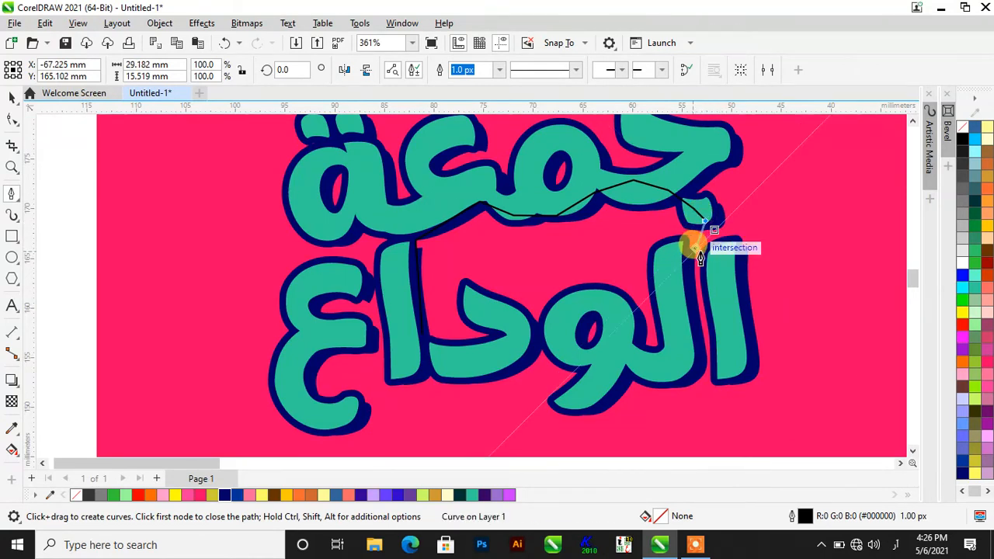
Step: Continue the Pen shape down the lam and back through the letters of "الوداع", closing it at the starting alef
double_click(696, 249)
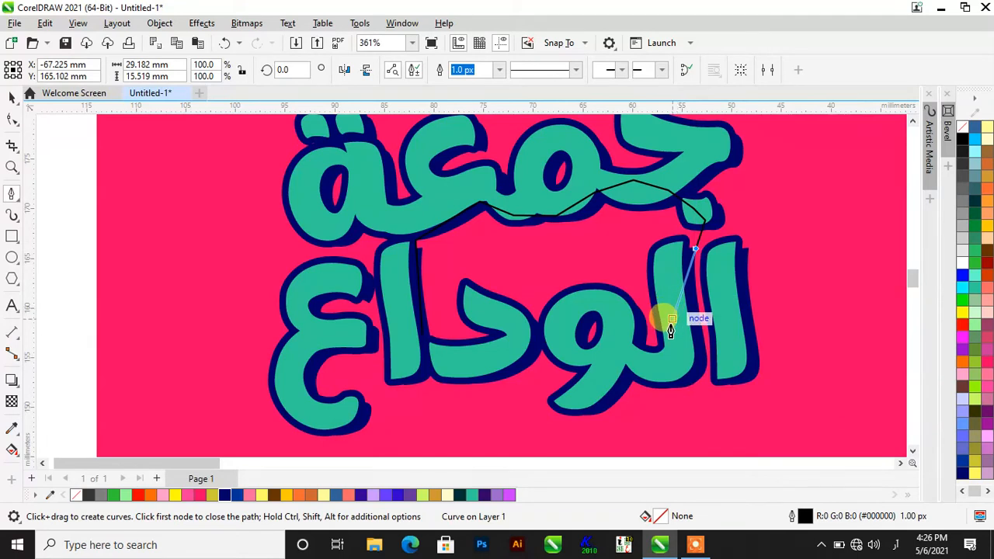
left_click_drag(667, 358, 638, 373)
left_click(626, 363)
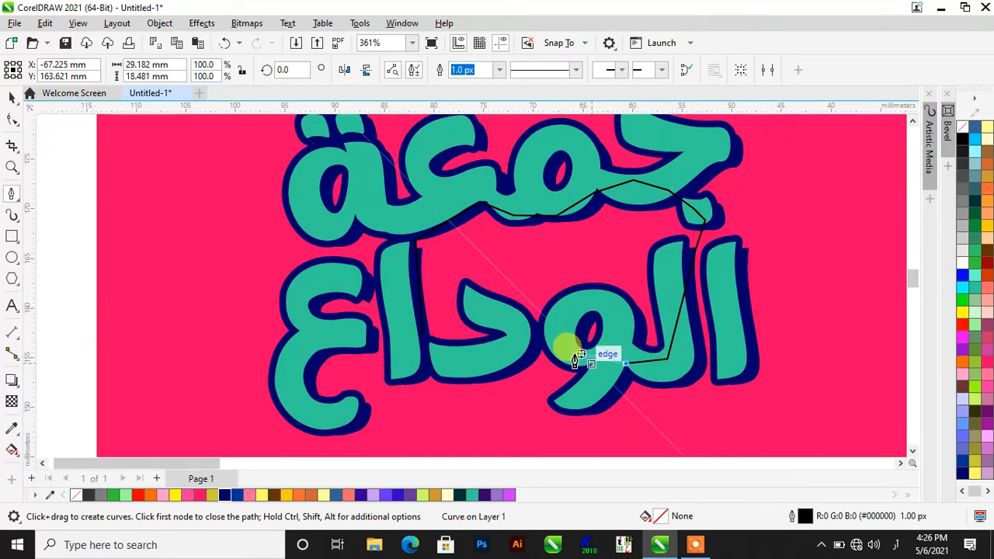
left_click(617, 302)
left_click(558, 300)
left_click(492, 323)
left_click(468, 358)
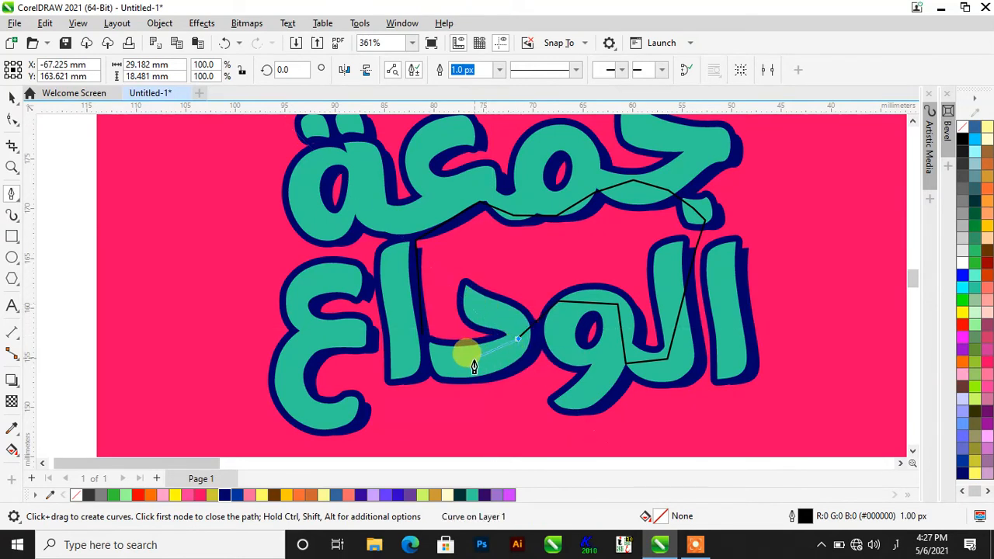
left_click_drag(404, 361, 412, 333)
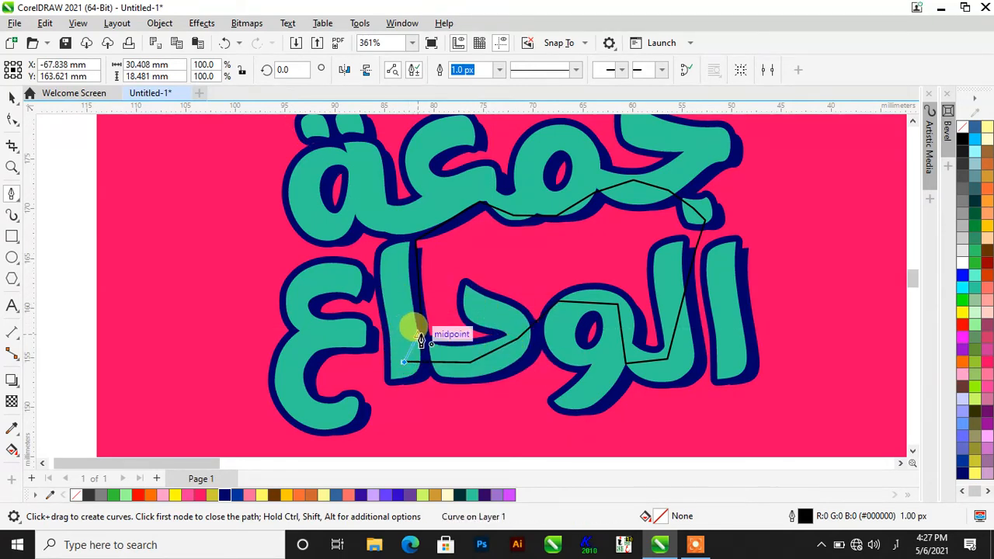
left_click(420, 335)
Step: Fill the closed shape with Deep Navy Blue (#000066) and remove its outline
key("space")
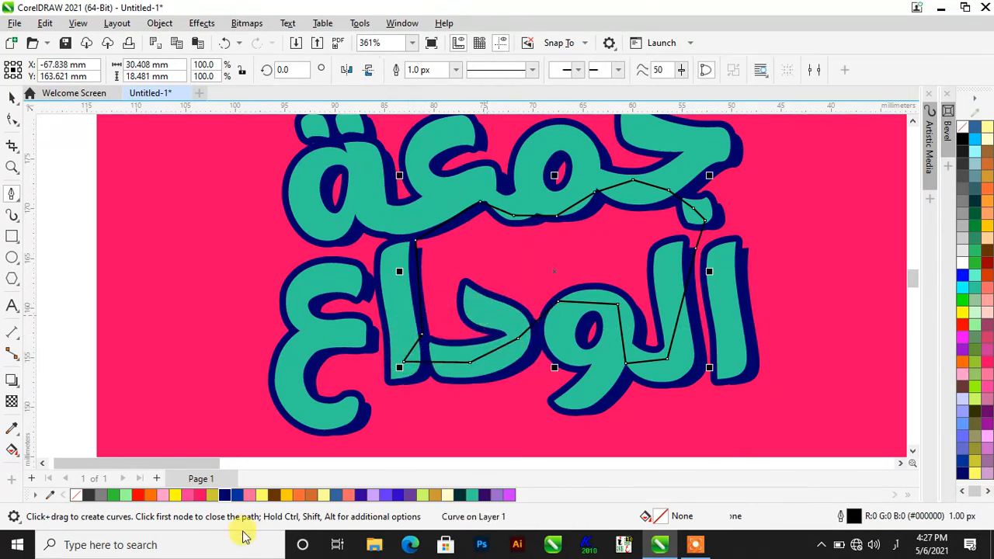
left_click(221, 494)
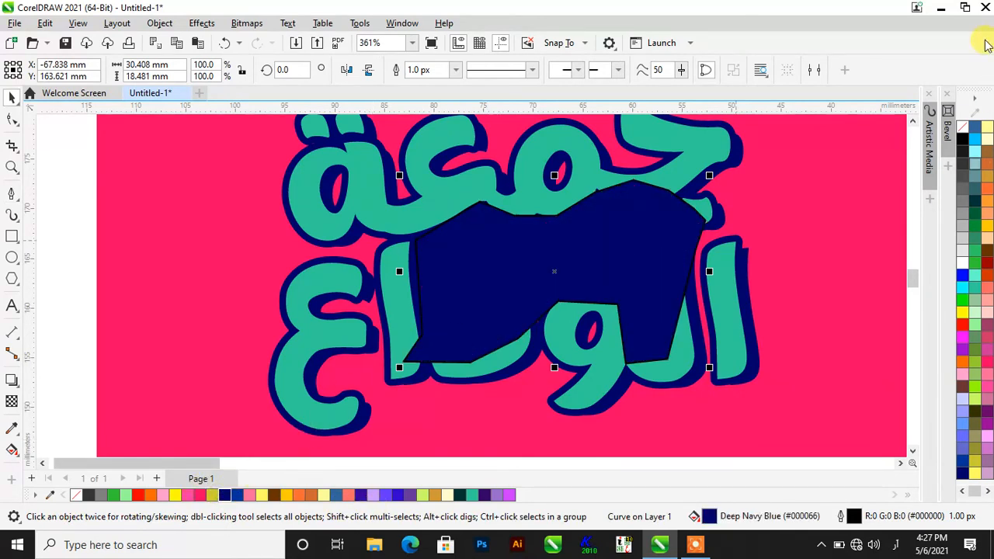
right_click(967, 133)
left_click(963, 134)
scroll(621, 186, "down", 1)
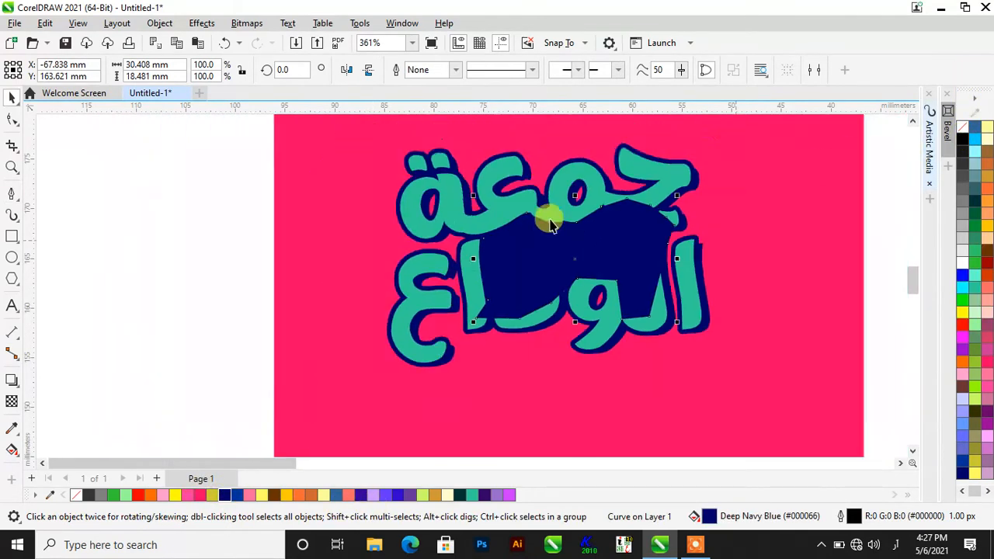
Step: Bring the sea green lettering to the front of the navy filler shape
left_click(432, 228)
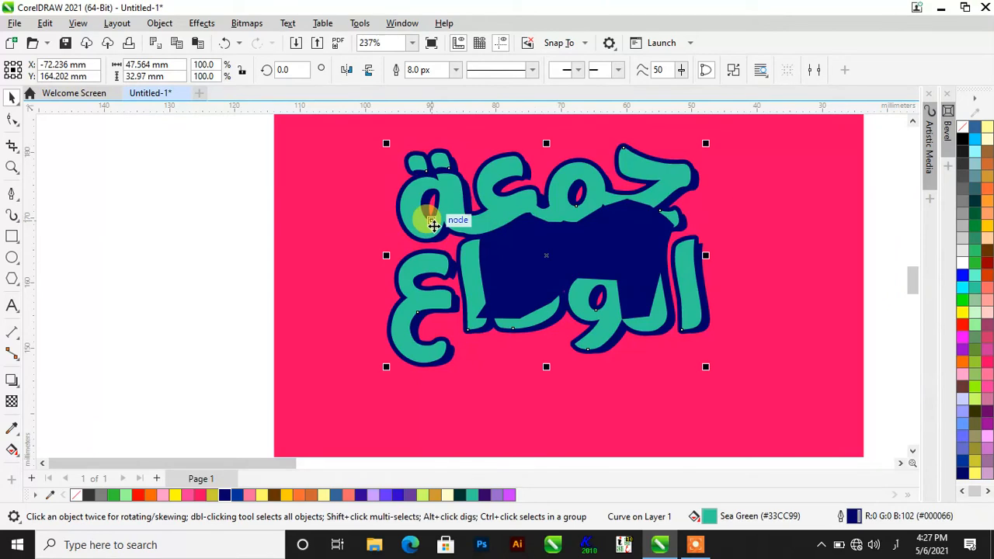
key("shift+Page_Up")
scroll(342, 225, "down", 1)
left_click(202, 252)
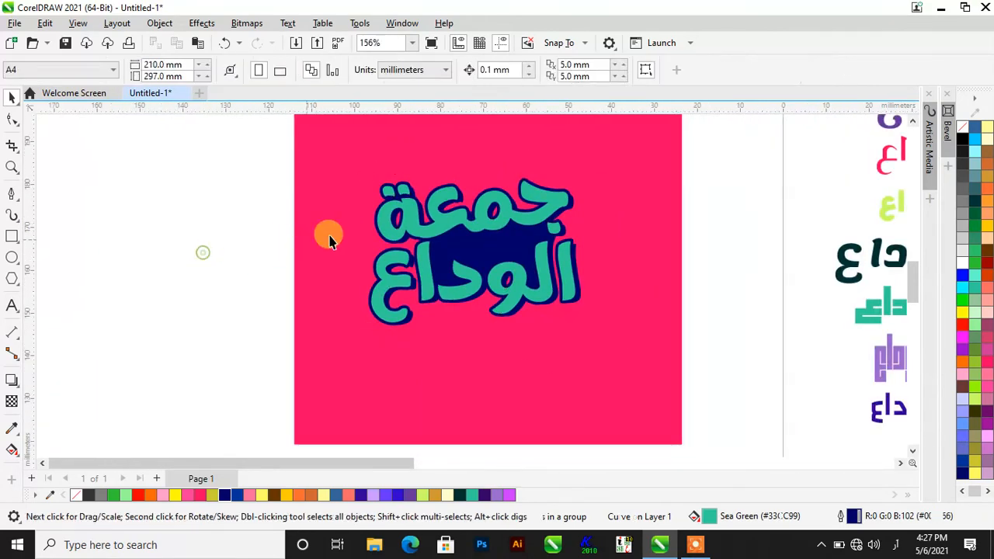
Step: Stretch the navy filler shape leftwards to about 41.1 mm wide so it reaches behind the ain of "الوداع"
scroll(362, 231, "up", 1)
scroll(373, 227, "up", 1)
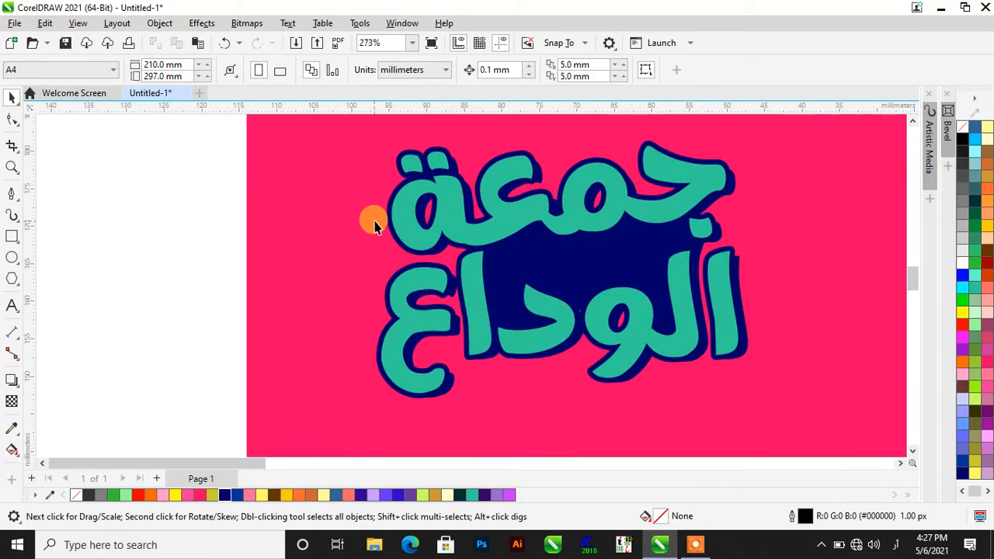
scroll(591, 258, "down", 1)
scroll(528, 262, "up", 1)
scroll(528, 233, "down", 2)
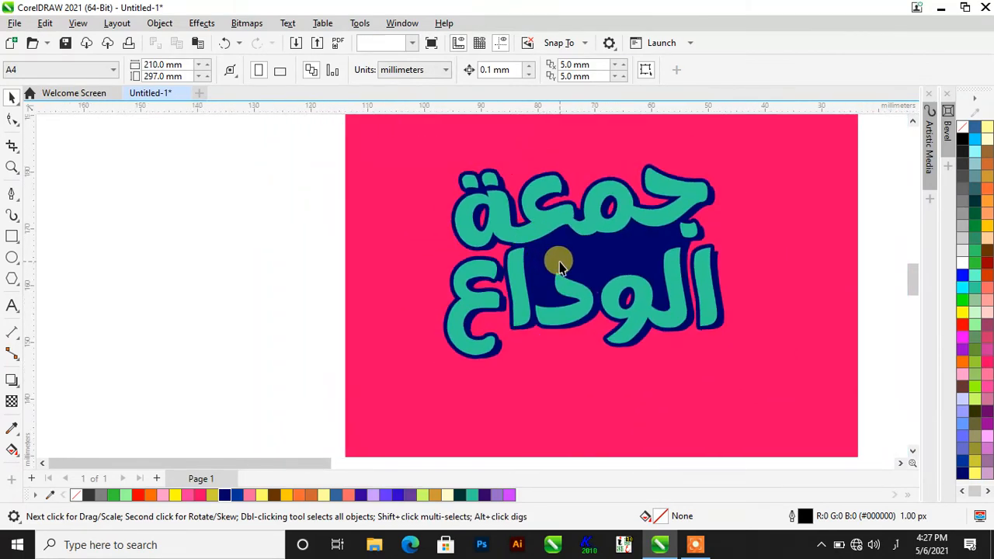
left_click(561, 265)
scroll(525, 268, "up", 1)
left_click_drag(524, 266, 428, 267)
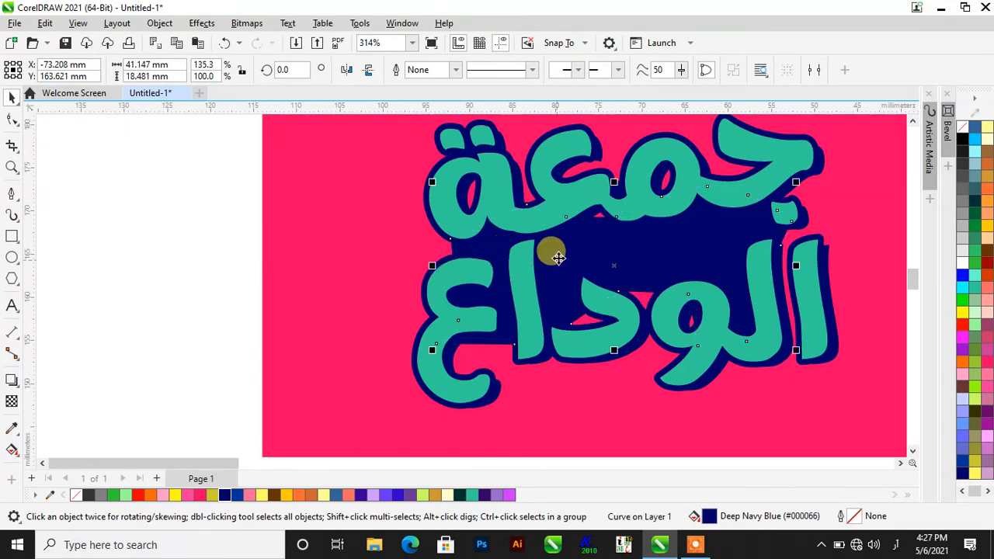
Step: Move the filler shape's upper node below the ain and meem of "جمعة" up by about 2.3 mm to cover the pink gap
double_click(561, 261)
scroll(622, 214, "up", 2)
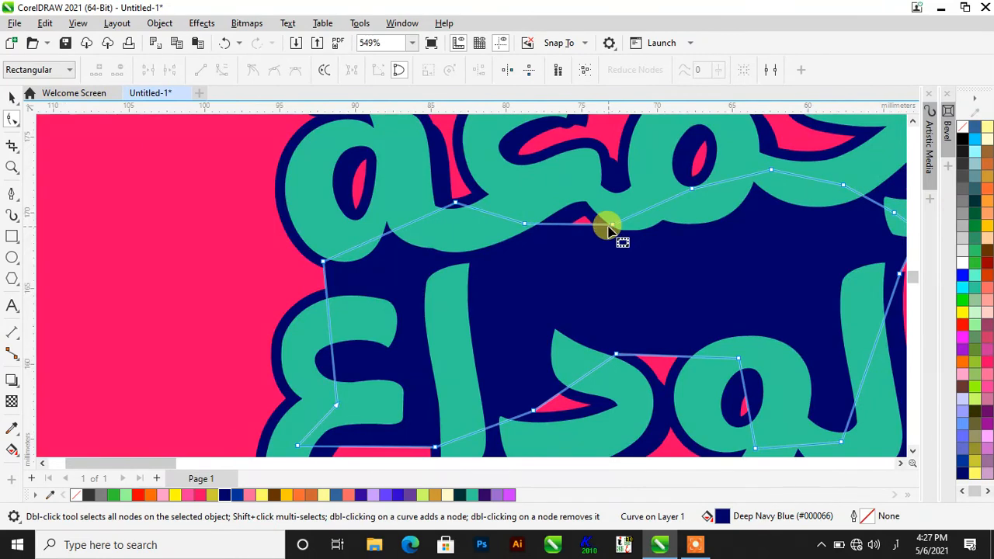
left_click_drag(612, 225, 606, 191)
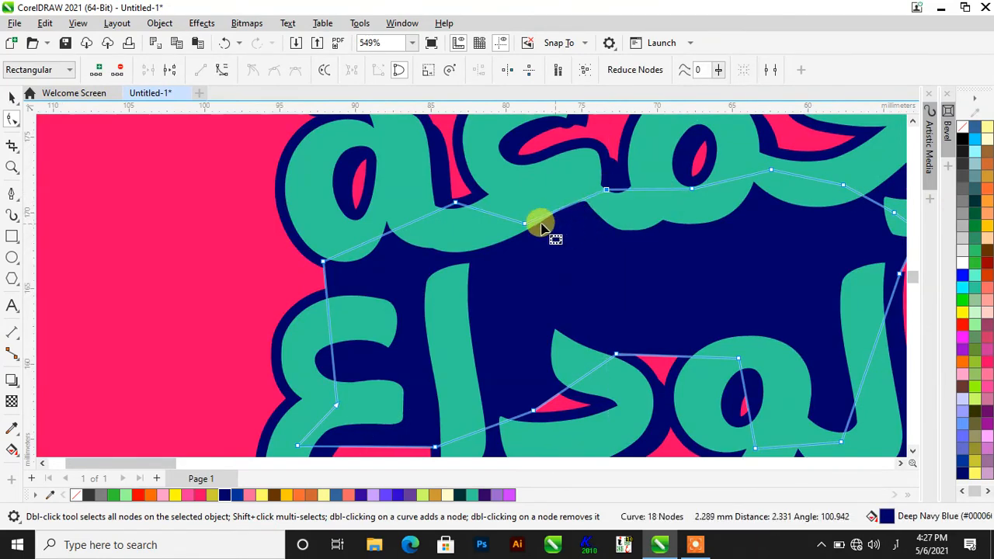
scroll(358, 388, "down", 2)
scroll(438, 402, "up", 2)
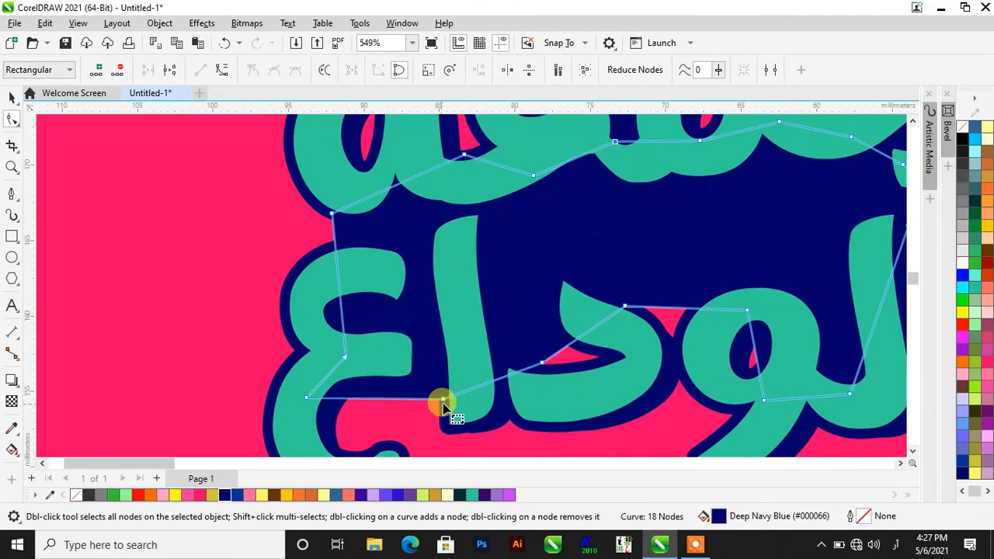
Step: Reshape the filler's lower edge by moving one node between the ain and alef of "الوداع" and another onto the dal
left_click_drag(445, 401, 423, 387)
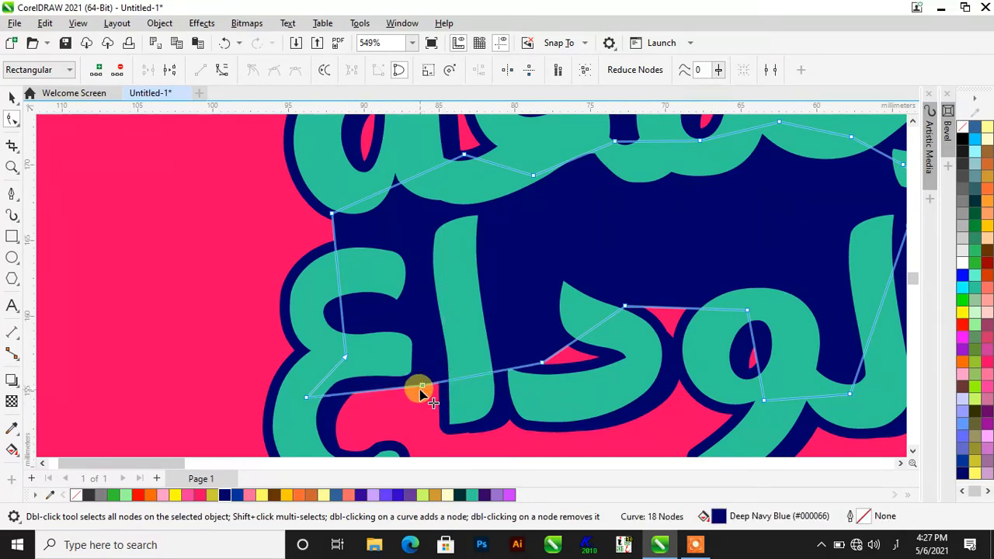
scroll(497, 385, "down", 1)
scroll(532, 379, "up", 2)
left_click_drag(520, 364, 581, 378)
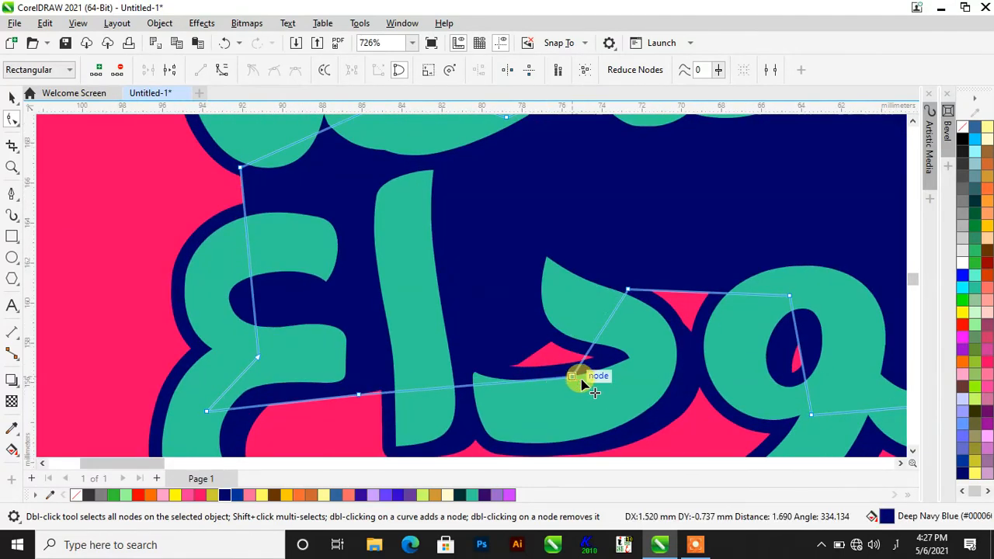
Step: Move the filler's nodes above the dal and inside the waw to cover the remaining pink gaps, and finish node editing
left_click_drag(627, 289, 676, 355)
scroll(628, 313, "down", 2)
scroll(710, 317, "up", 2)
left_click(653, 297)
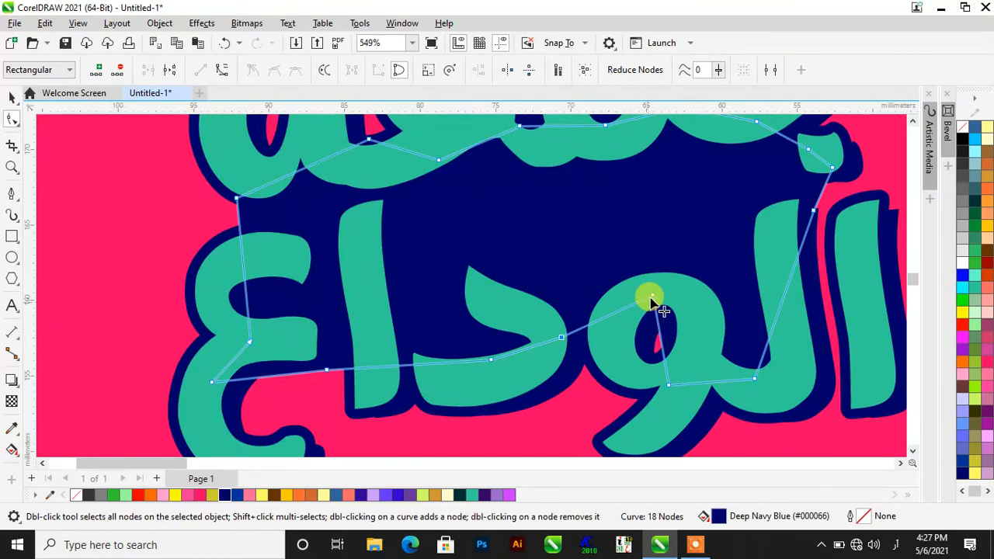
left_click_drag(652, 297, 690, 288)
scroll(665, 288, "down", 4)
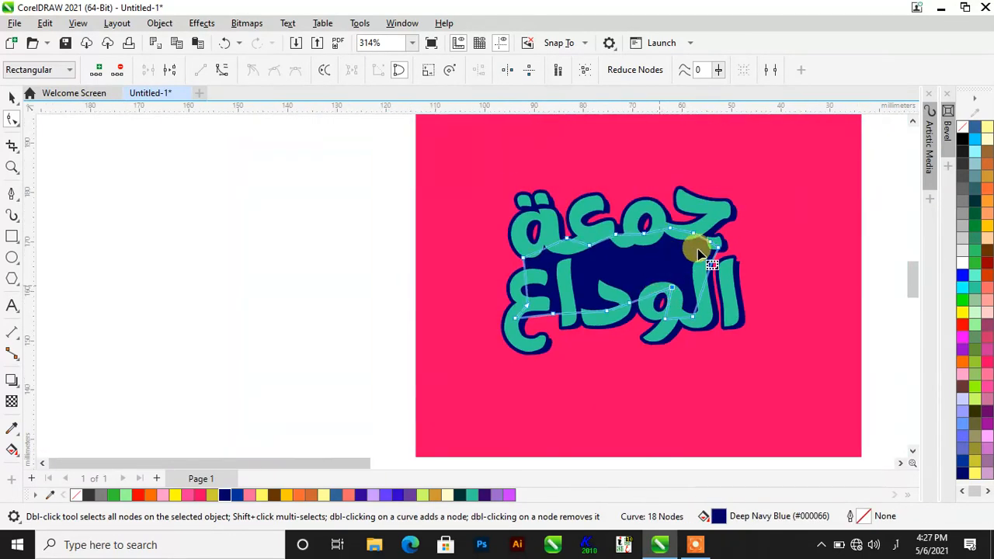
scroll(473, 264, "up", 5)
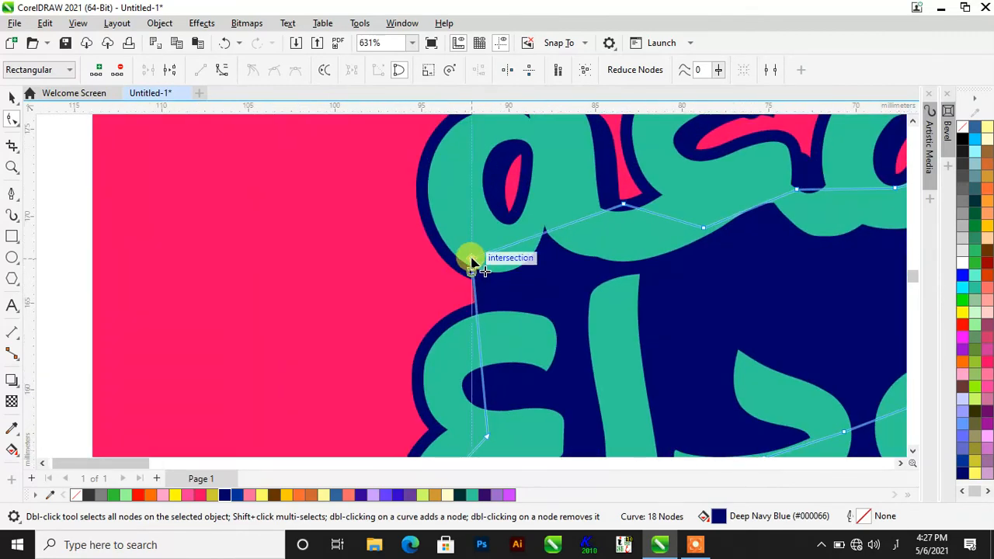
scroll(471, 262, "down", 4)
key("space")
scroll(469, 260, "down", 1)
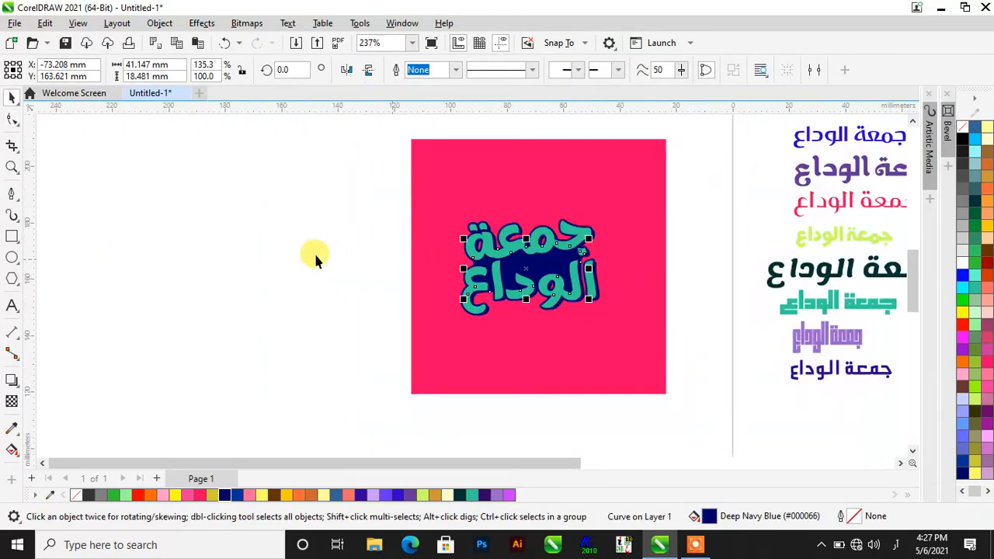
left_click(315, 261)
Step: Group all the lettering pieces and select the group together with the pink-red square
scroll(466, 264, "down", 2)
left_click_drag(202, 189, 603, 317)
scroll(604, 317, "down", 3)
left_click(616, 362, "shift")
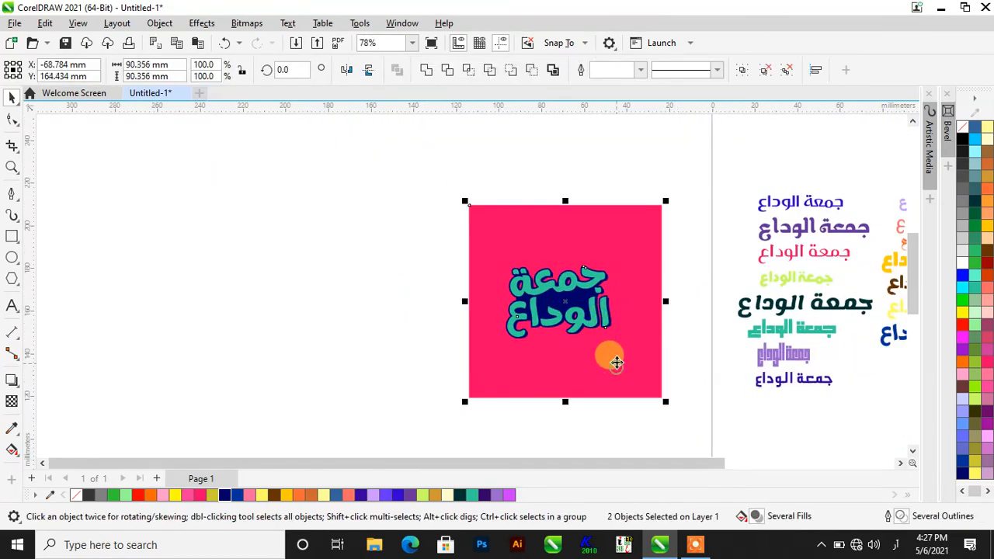